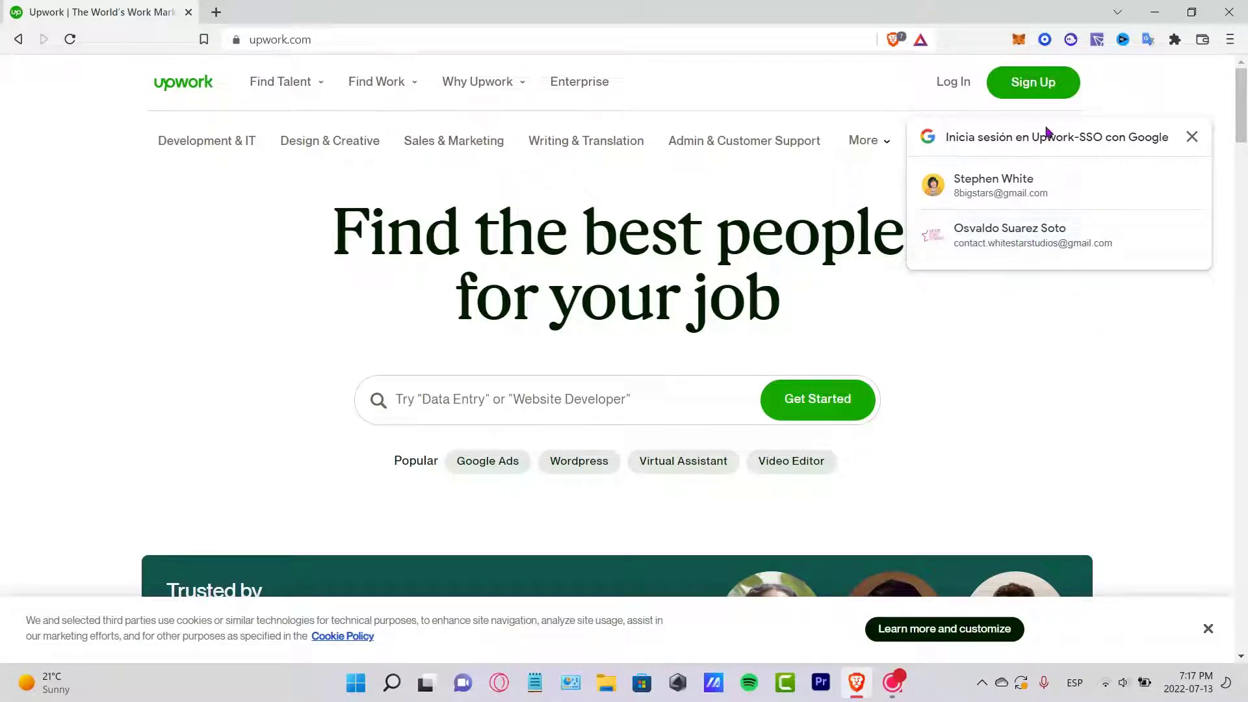
Start signing up and choose the 'I'm a freelancer, looking for work' card.
left_click(1030, 87)
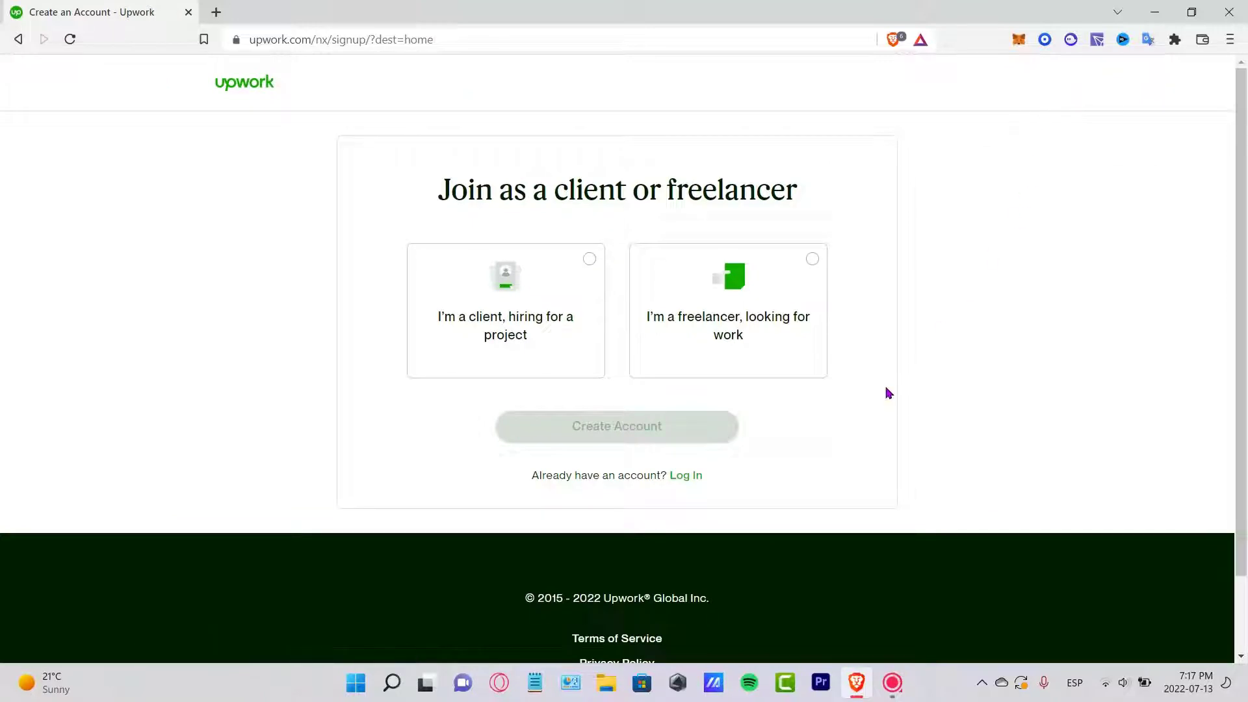
left_click_drag(492, 191, 824, 196)
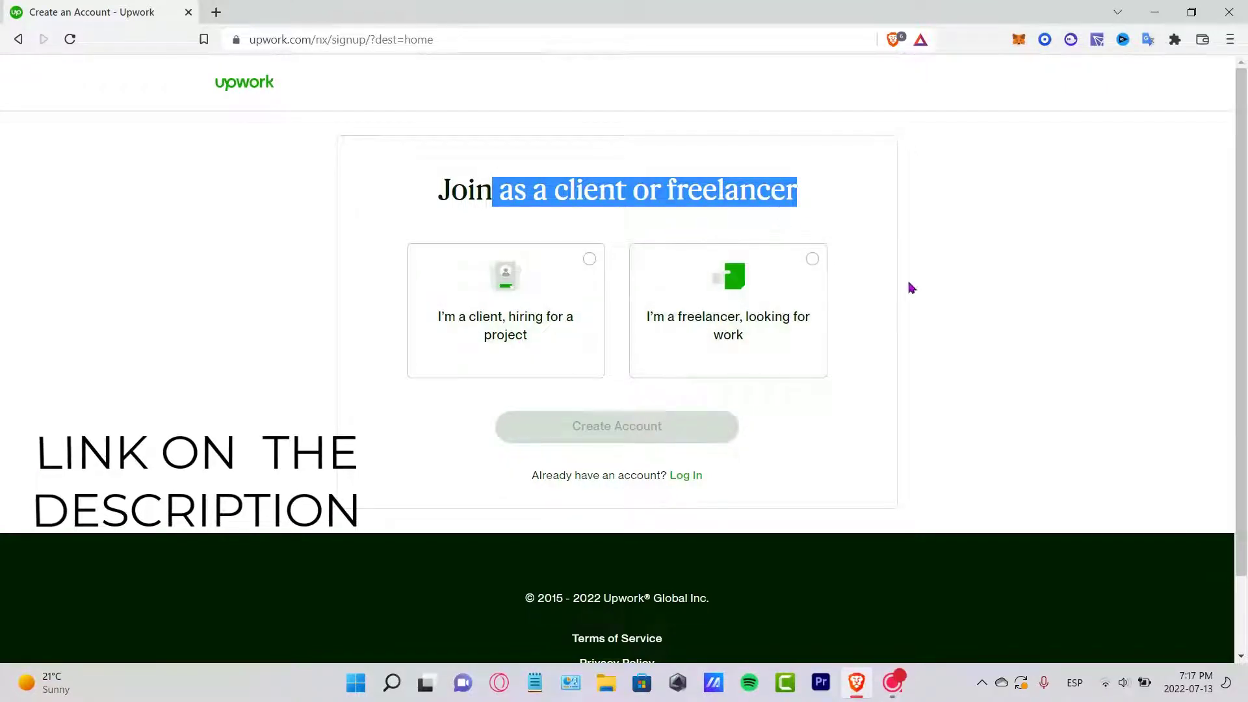
left_click(819, 278)
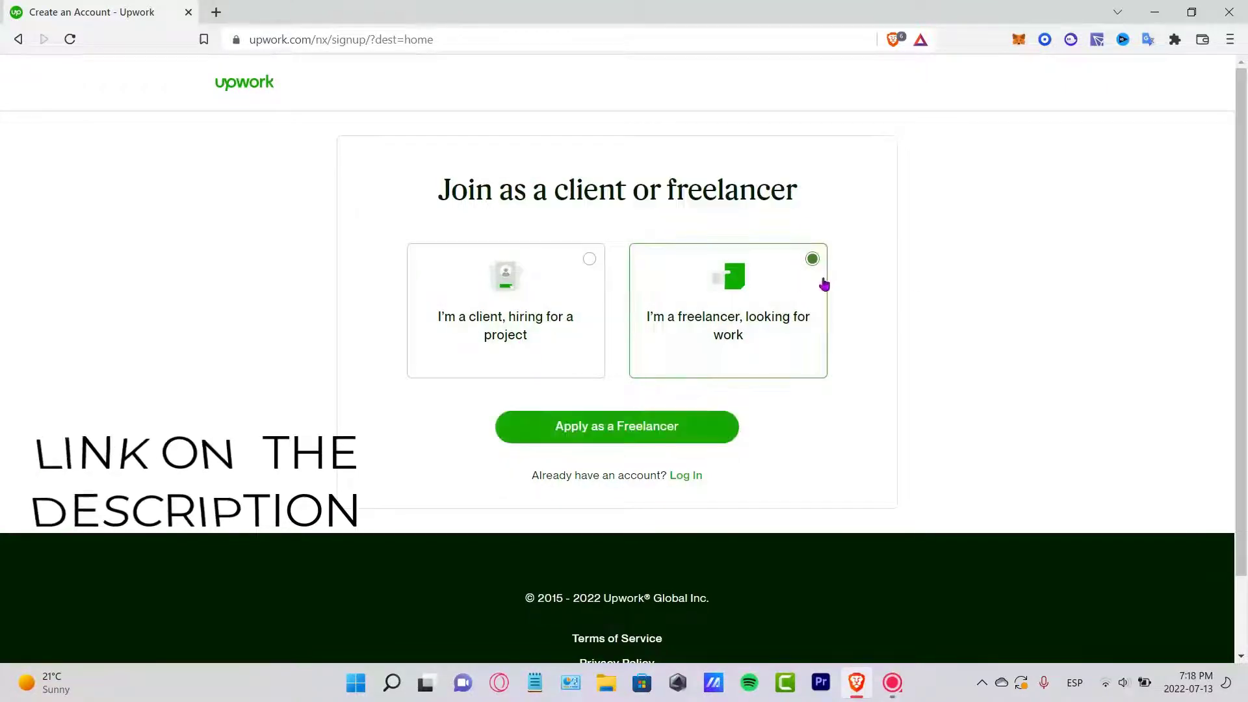
Apply as a freelancer and continue with a chosen Google account.
left_click(644, 440)
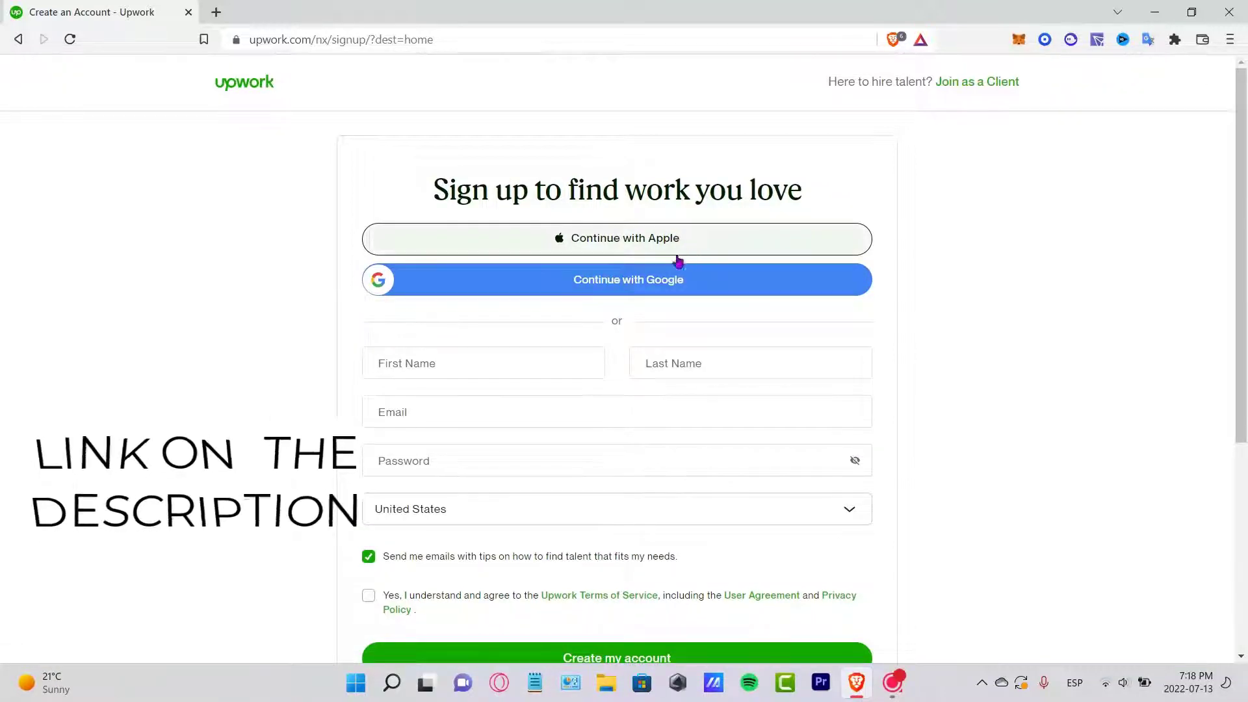
left_click(666, 282)
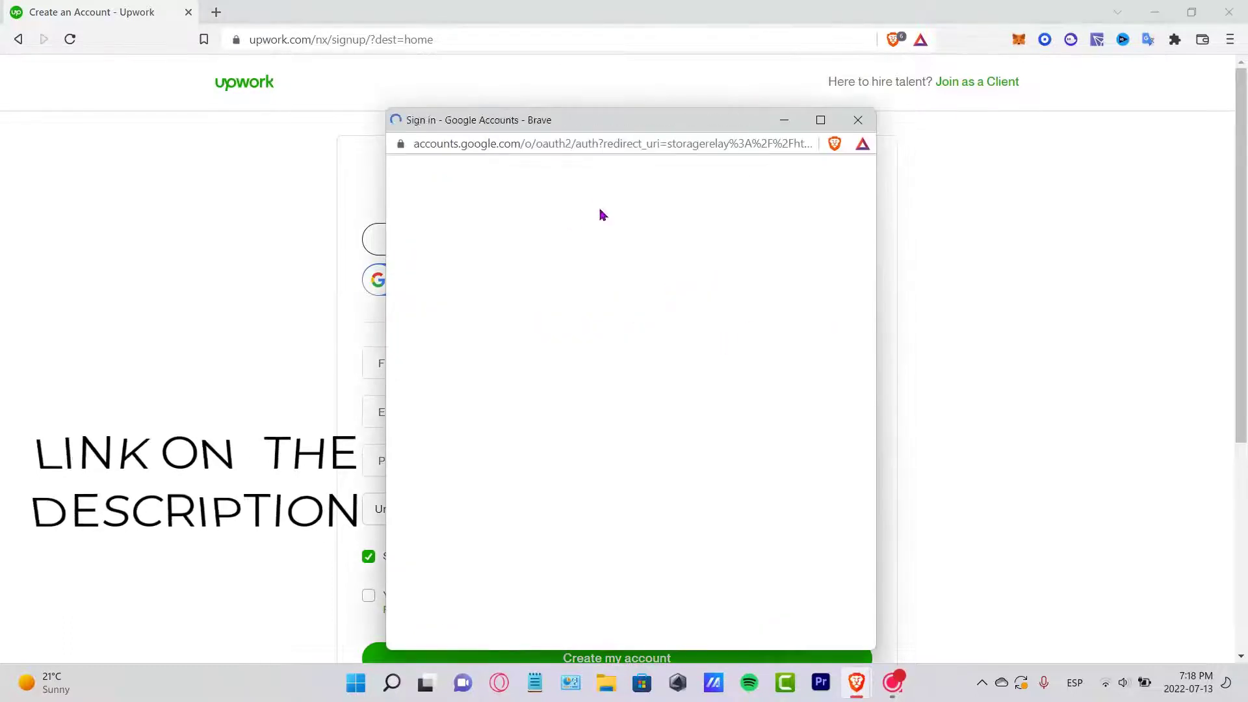
left_click(649, 324)
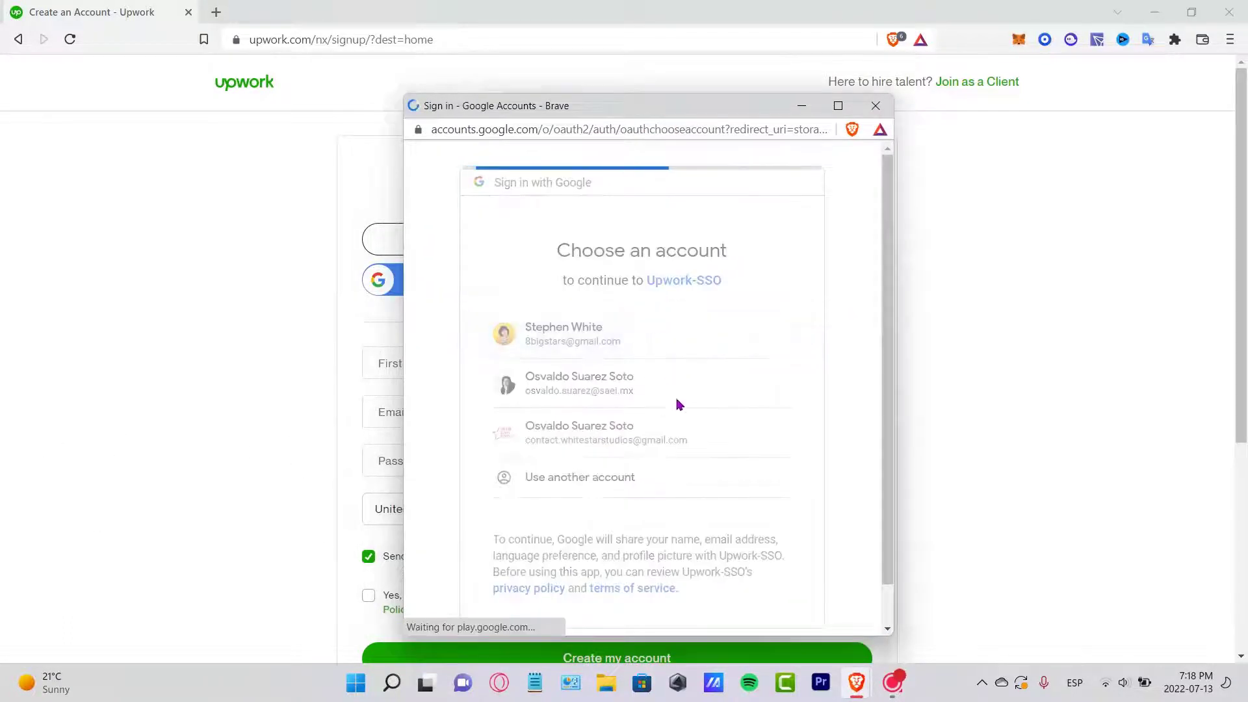
left_click_drag(679, 107, 685, 84)
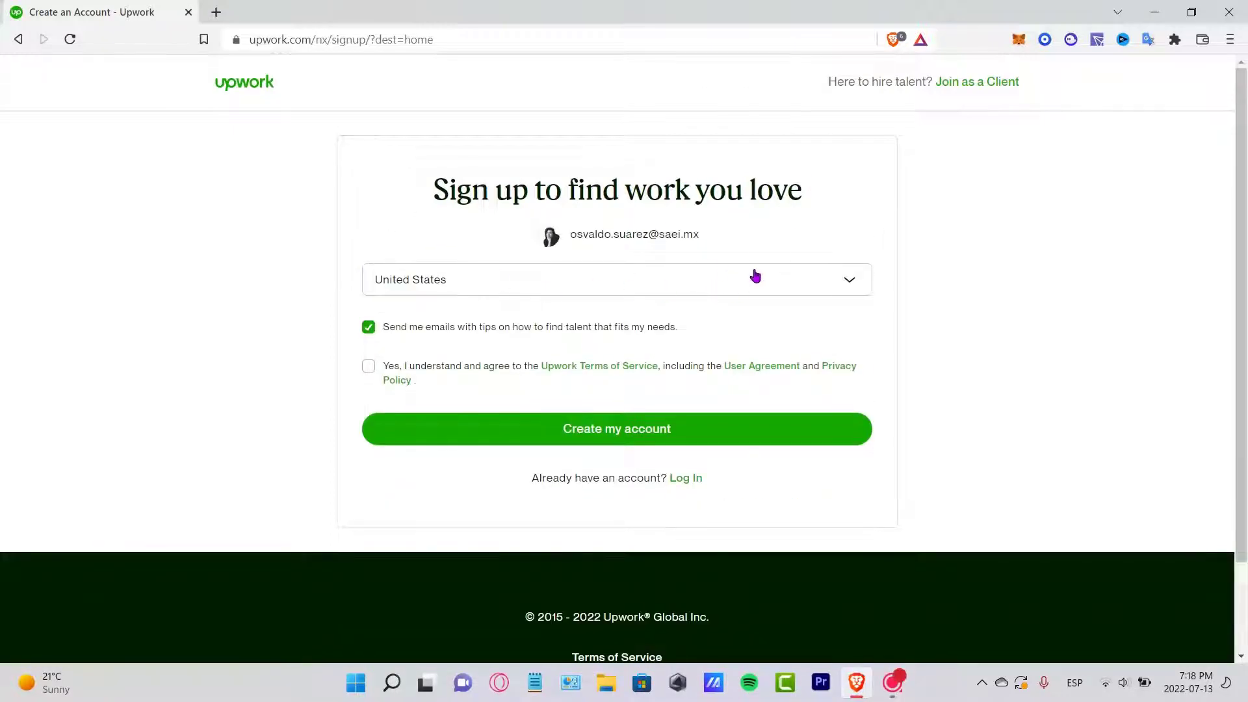
Set the country to Mexico from the country list.
left_click(504, 279)
left_click(516, 319)
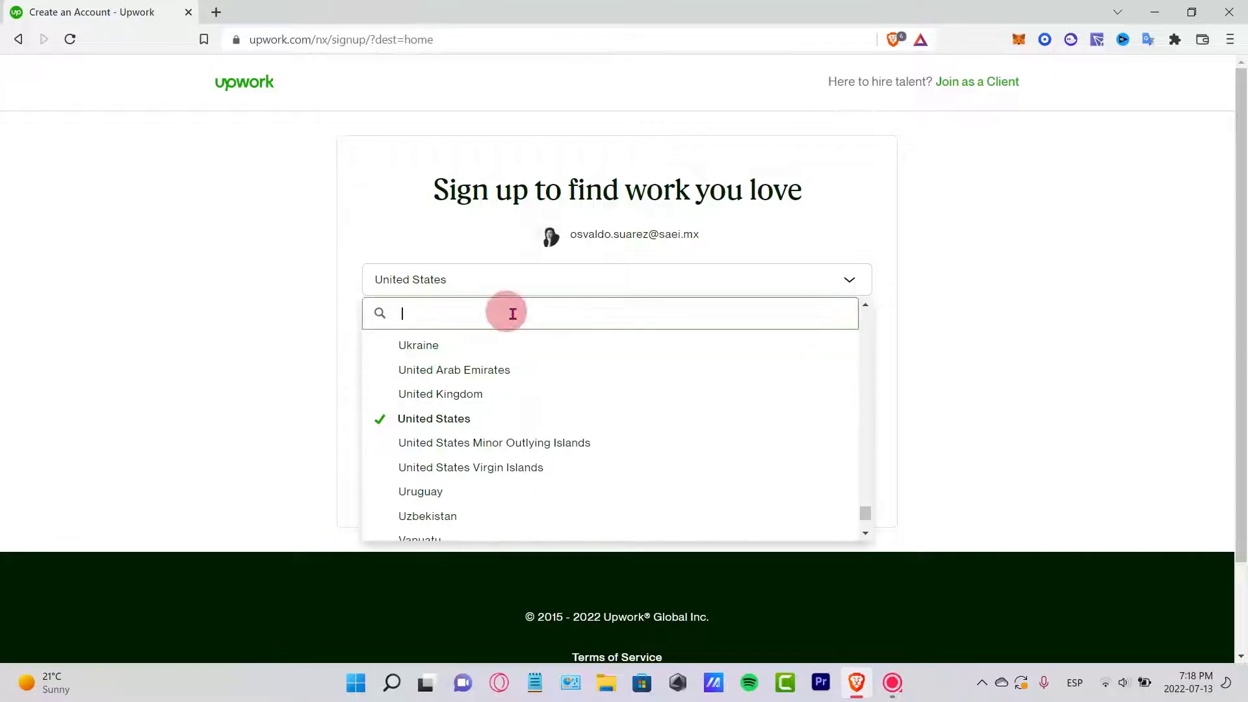
type("mex")
left_click(528, 341)
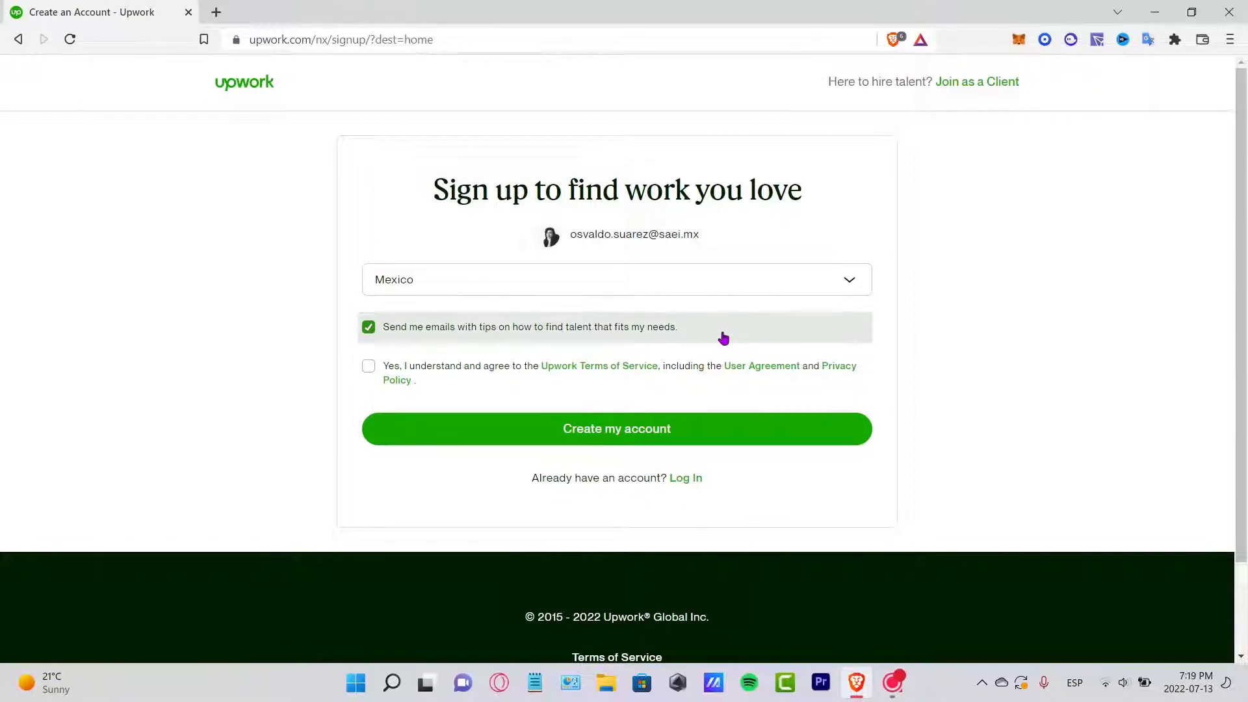
Opt out of tips emails, agree to the terms and create the account.
left_click(368, 329)
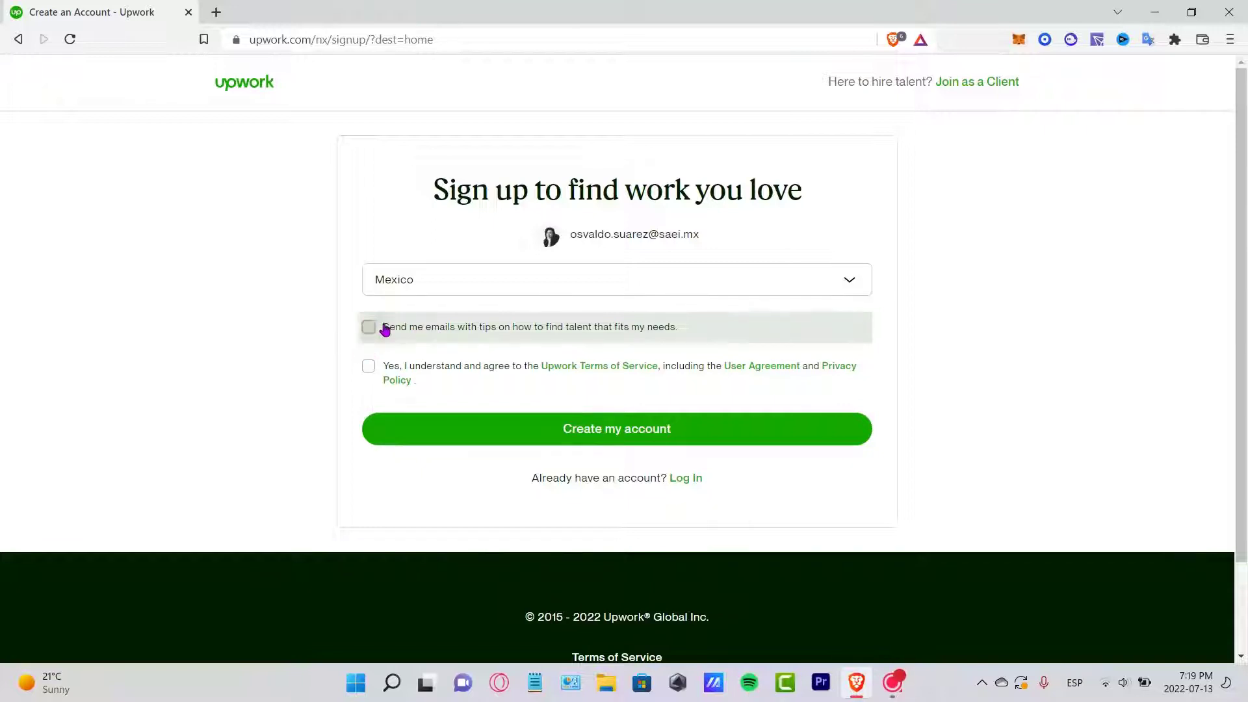
left_click(367, 370)
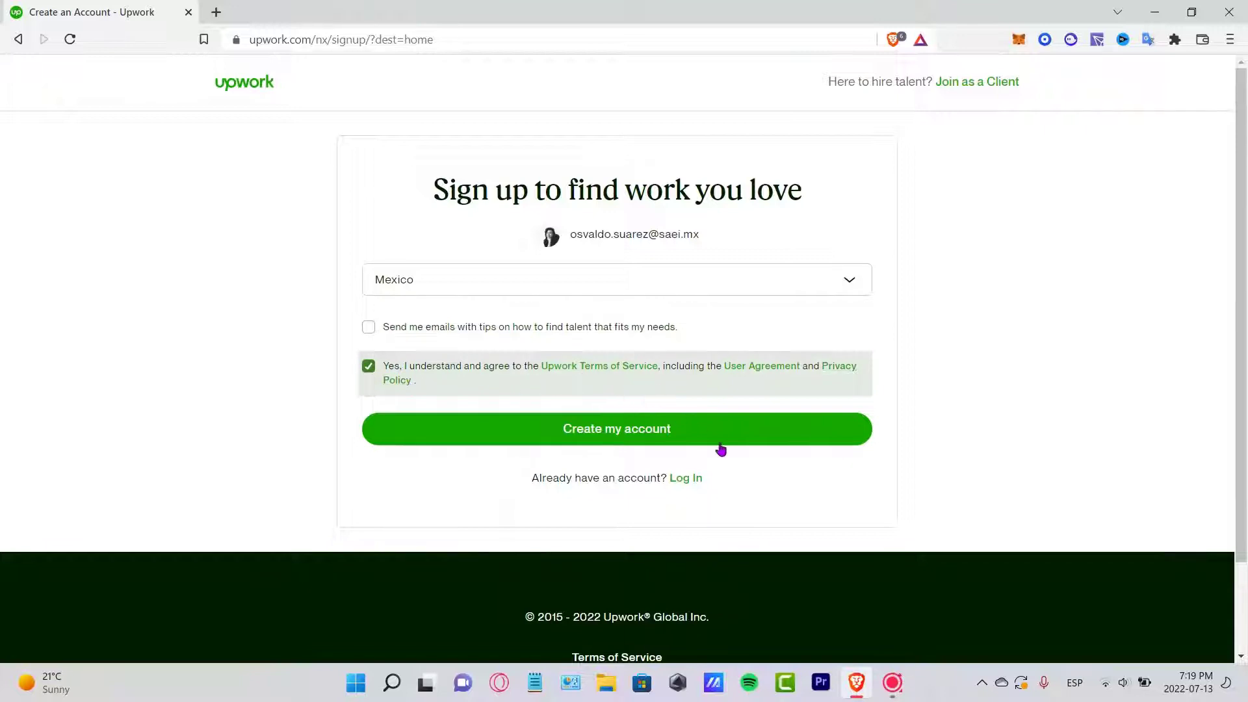
left_click(645, 438)
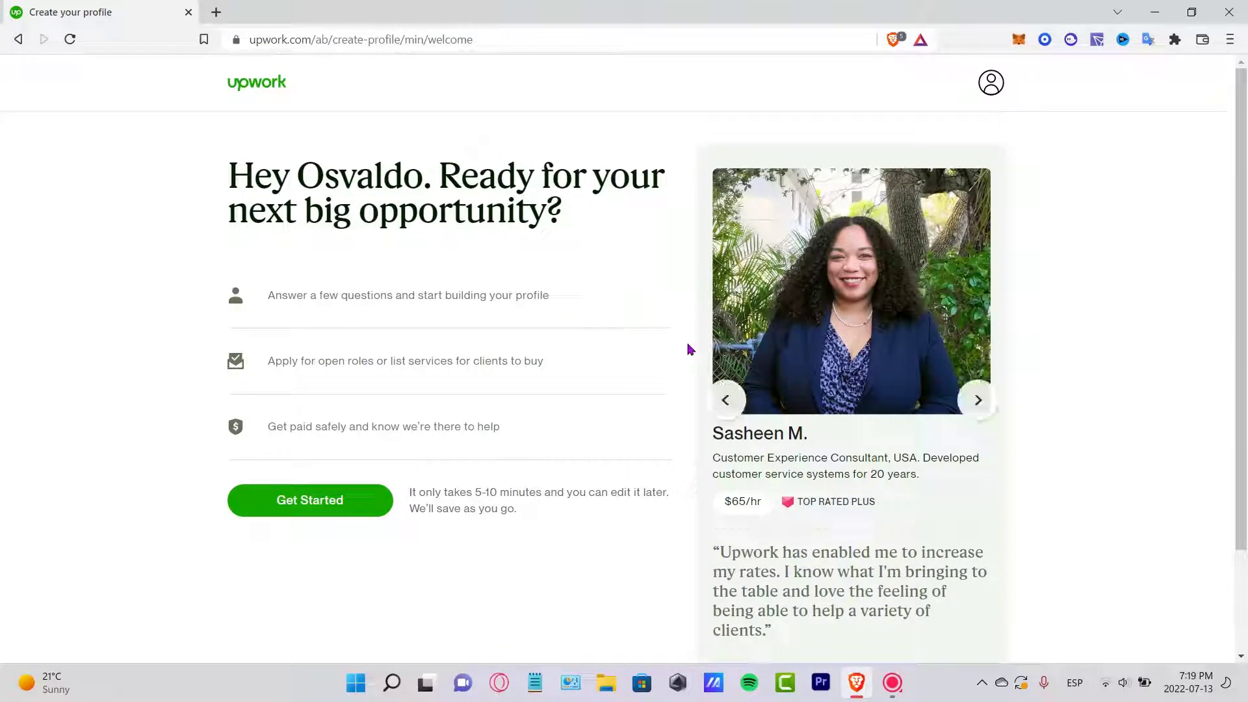
Review the welcome page's benefit lines by highlighting them.
left_click_drag(409, 294, 534, 300)
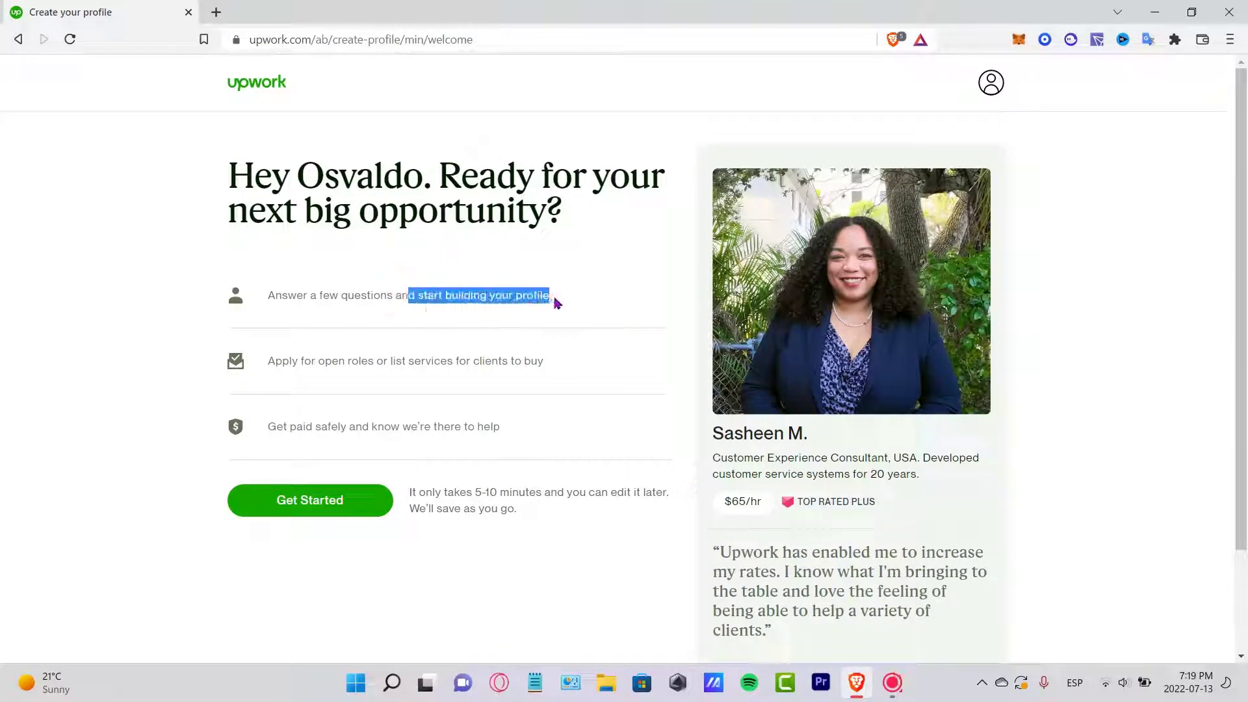
left_click_drag(293, 361, 532, 357)
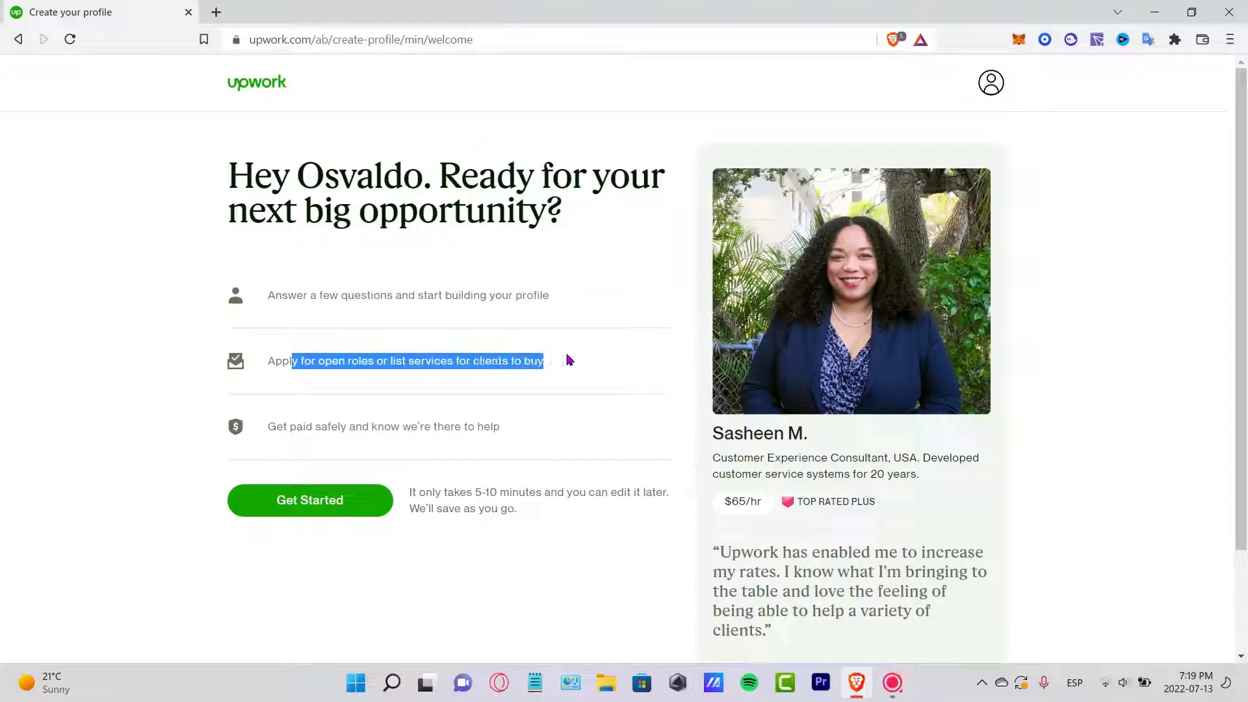
left_click(569, 360)
left_click_drag(307, 426, 503, 436)
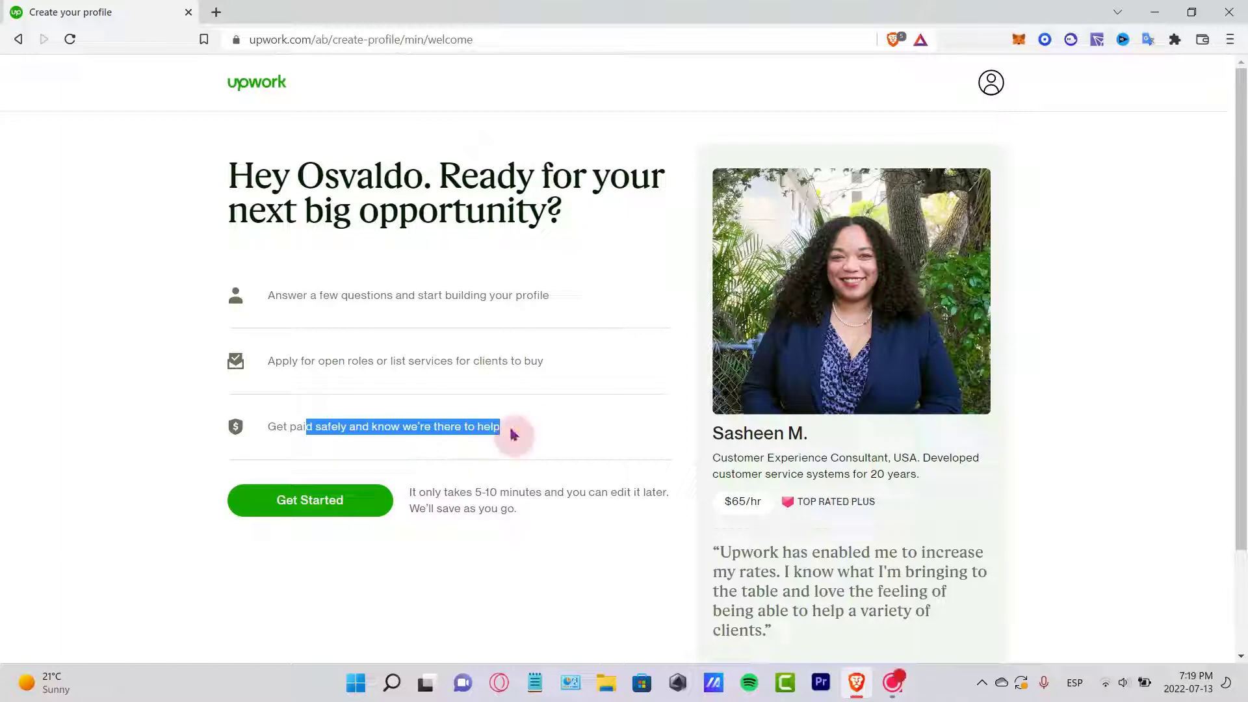
scroll(561, 565, "down", 2)
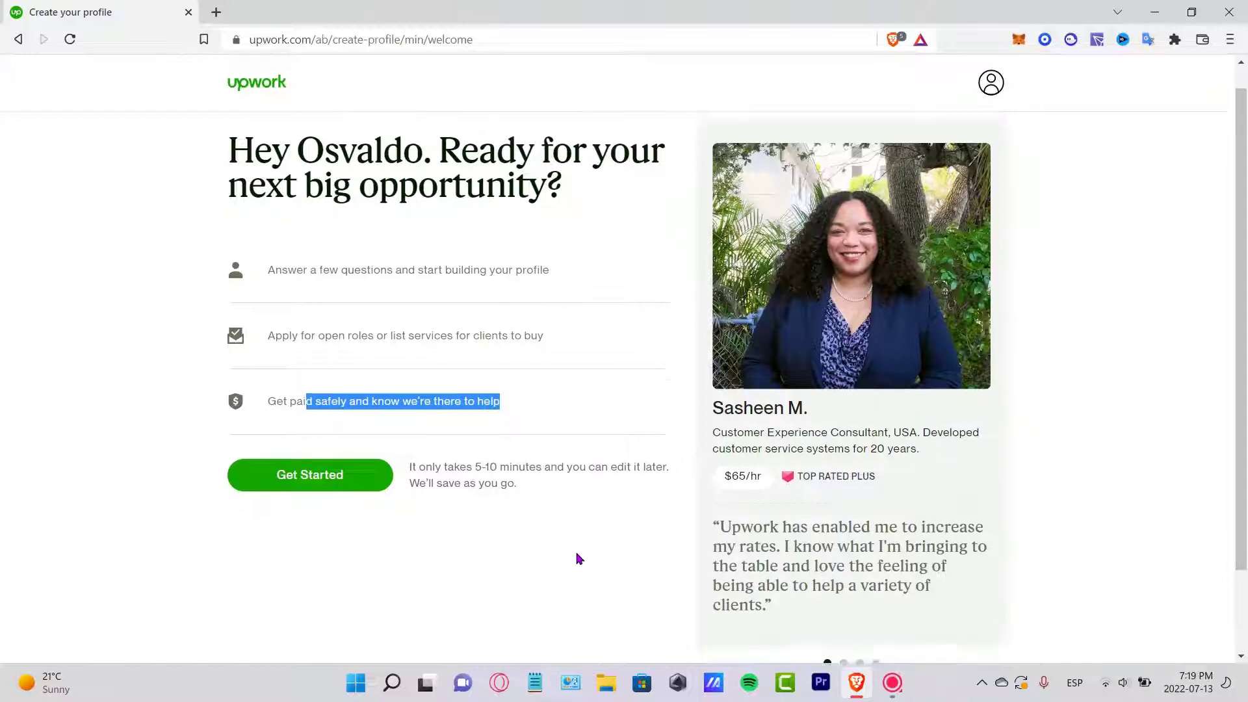
scroll(577, 558, "up", 2)
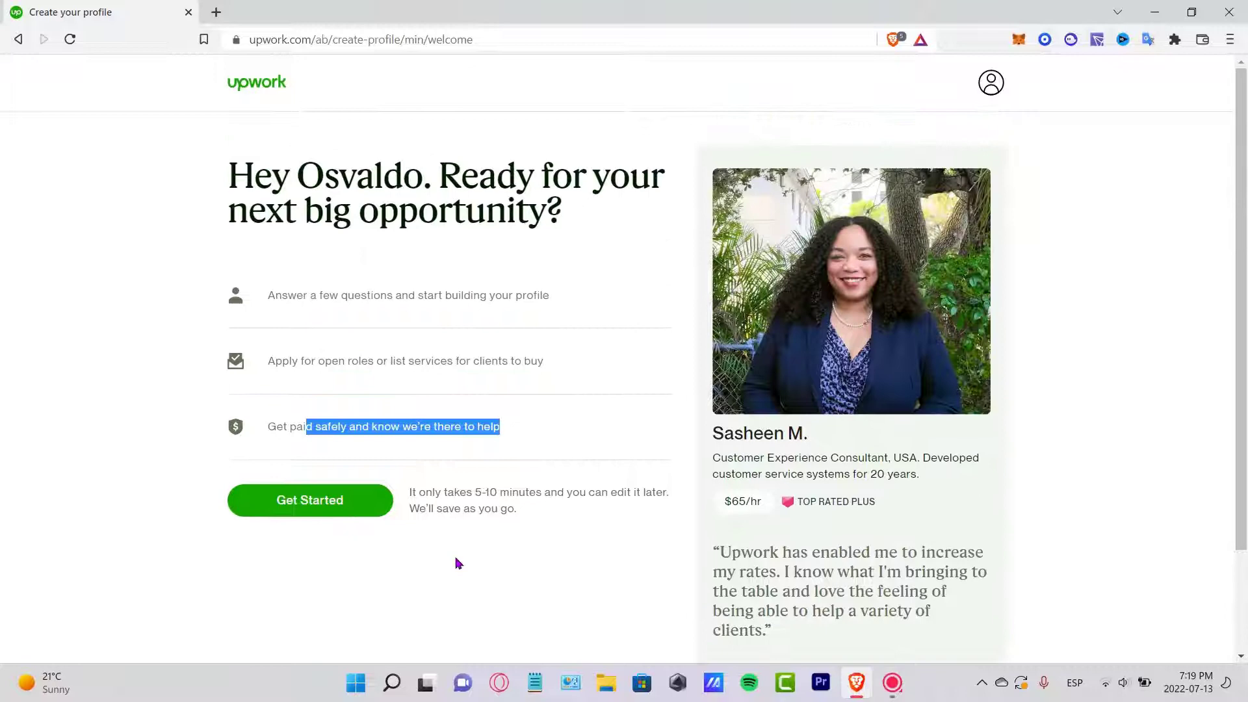
Get started, answer no prior freelancing with a side-income goal, and choose Fill Out Manually.
left_click(323, 514)
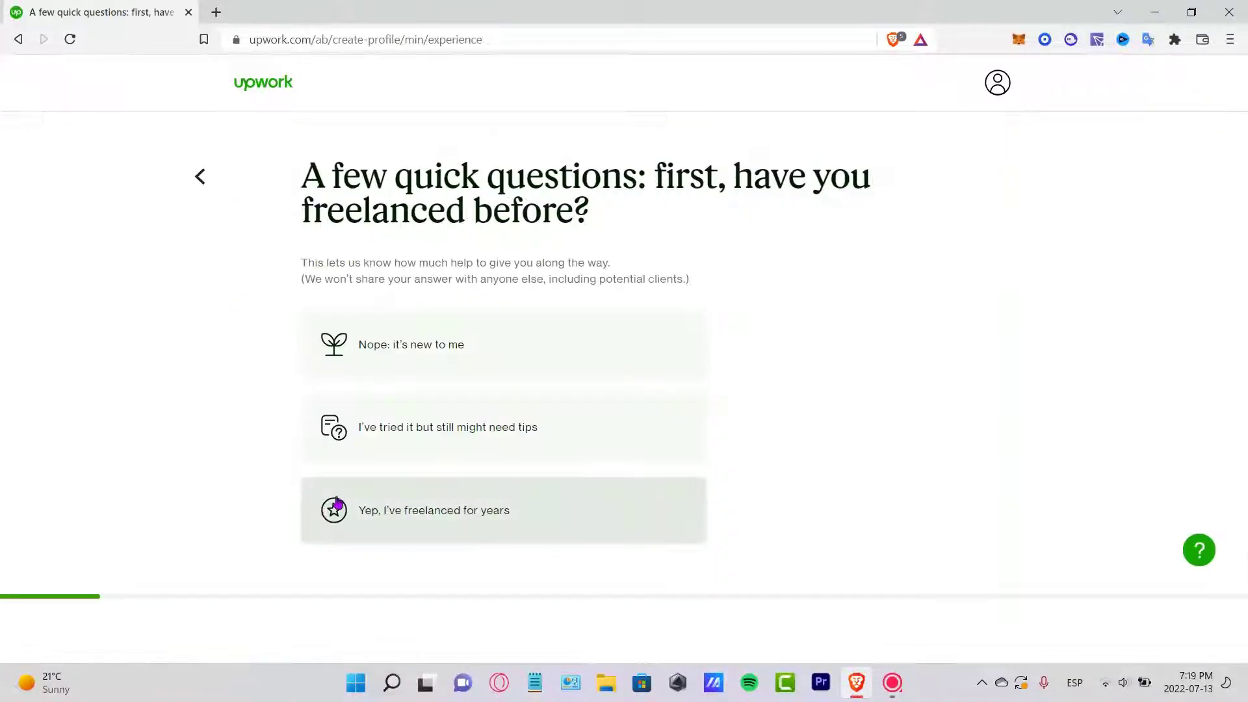
left_click_drag(461, 176, 1065, 209)
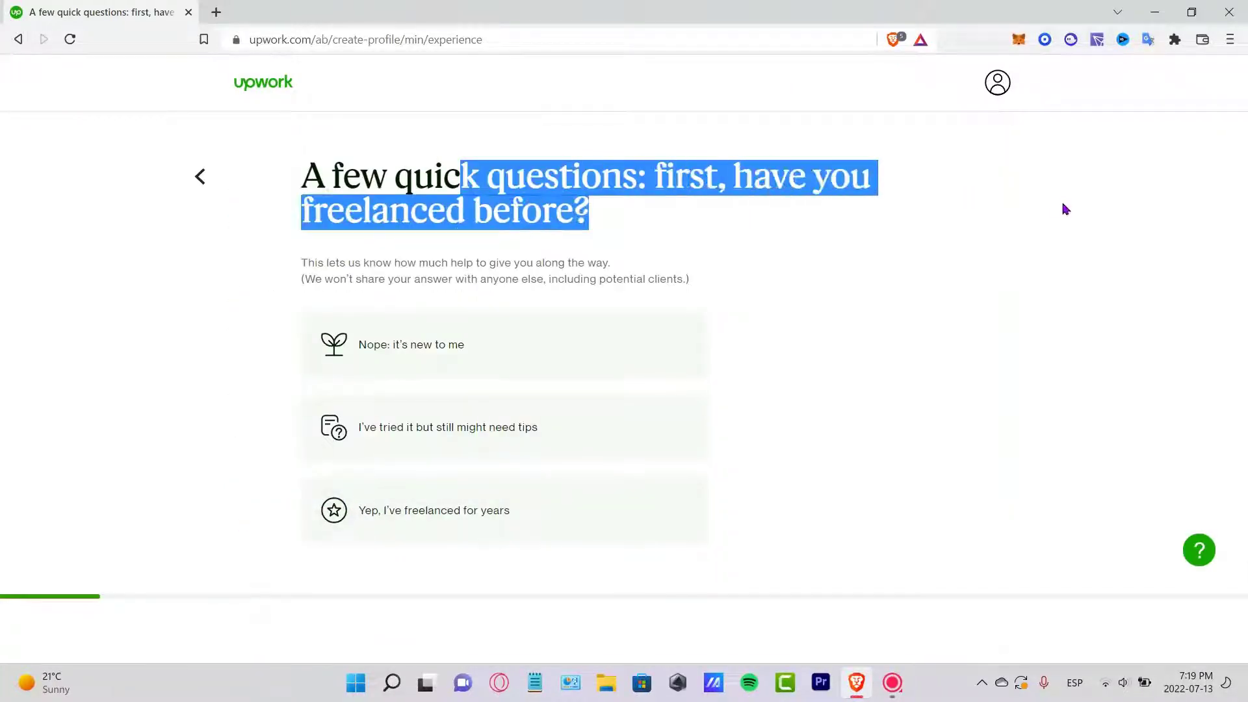
left_click(872, 269)
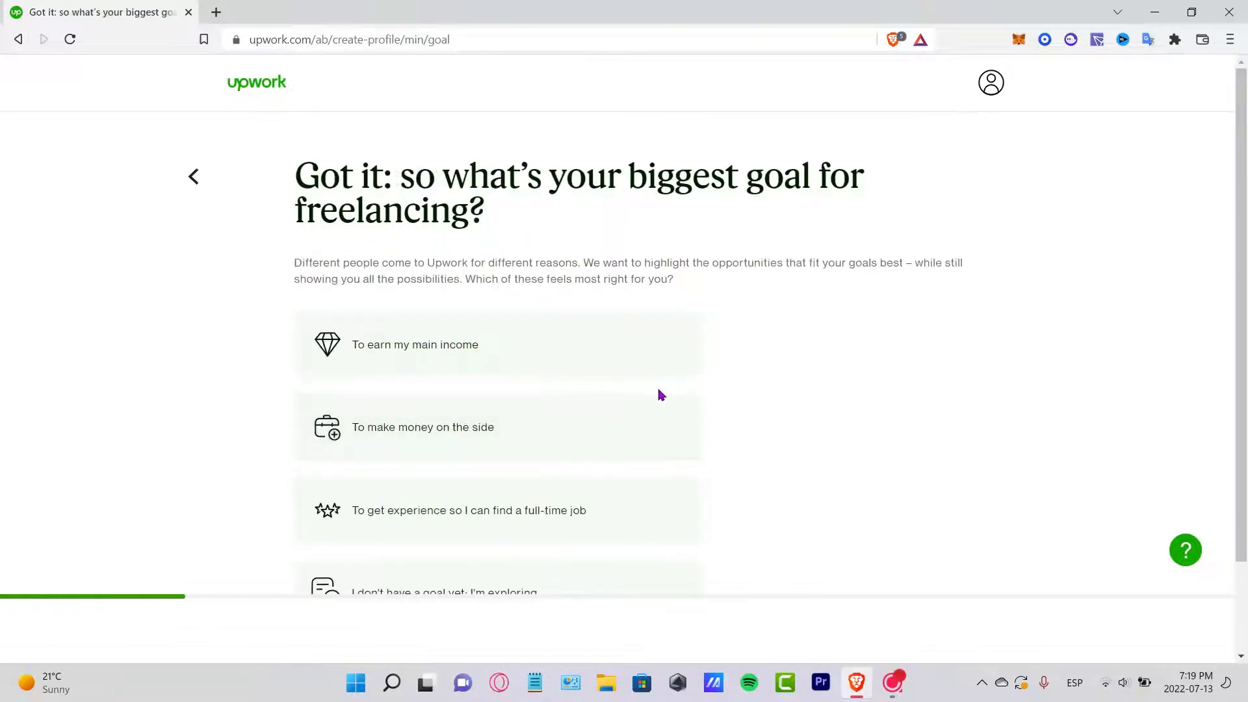
left_click(573, 433)
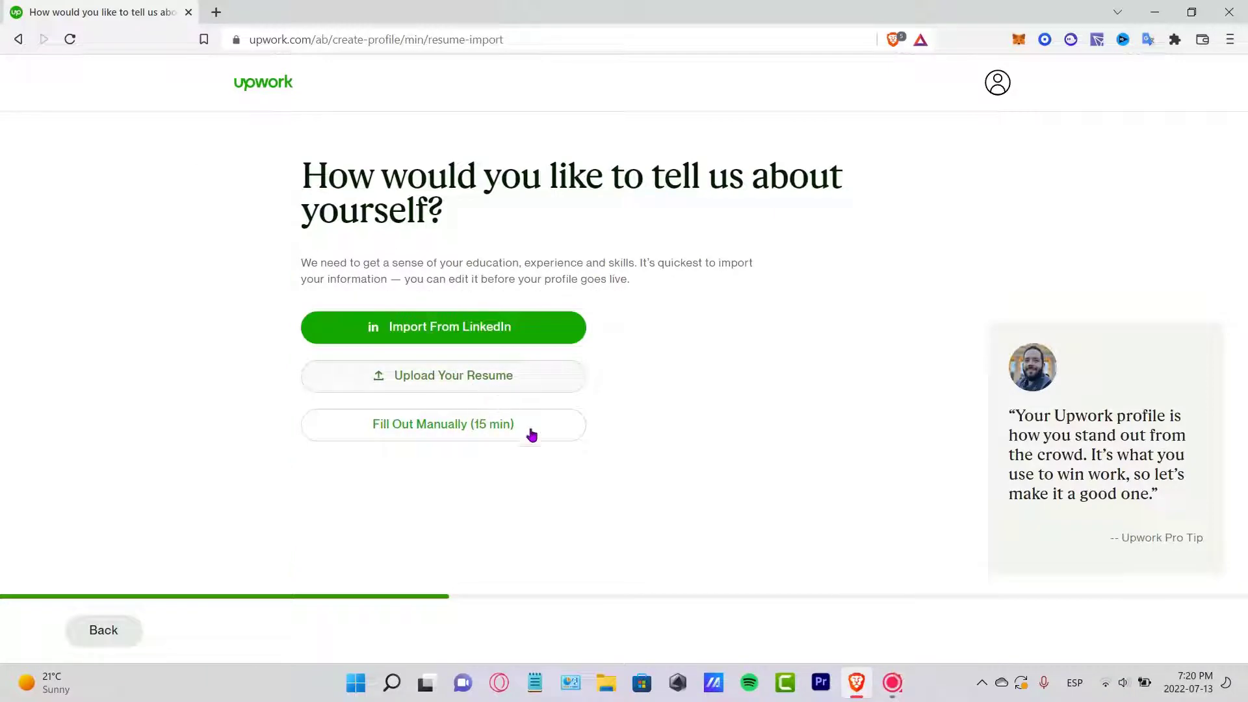
left_click(515, 431)
Save a current Content creation freelancer role starting January 2020.
left_click(497, 325)
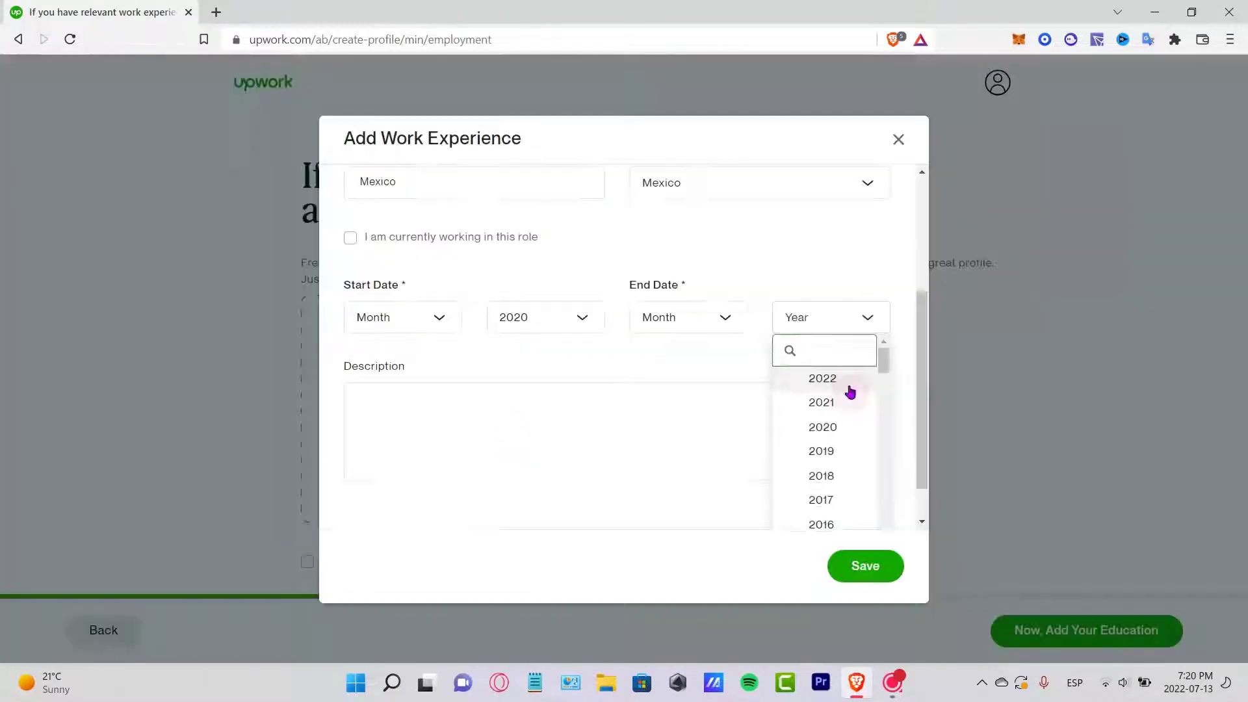
left_click(824, 377)
left_click(402, 317)
left_click(402, 346)
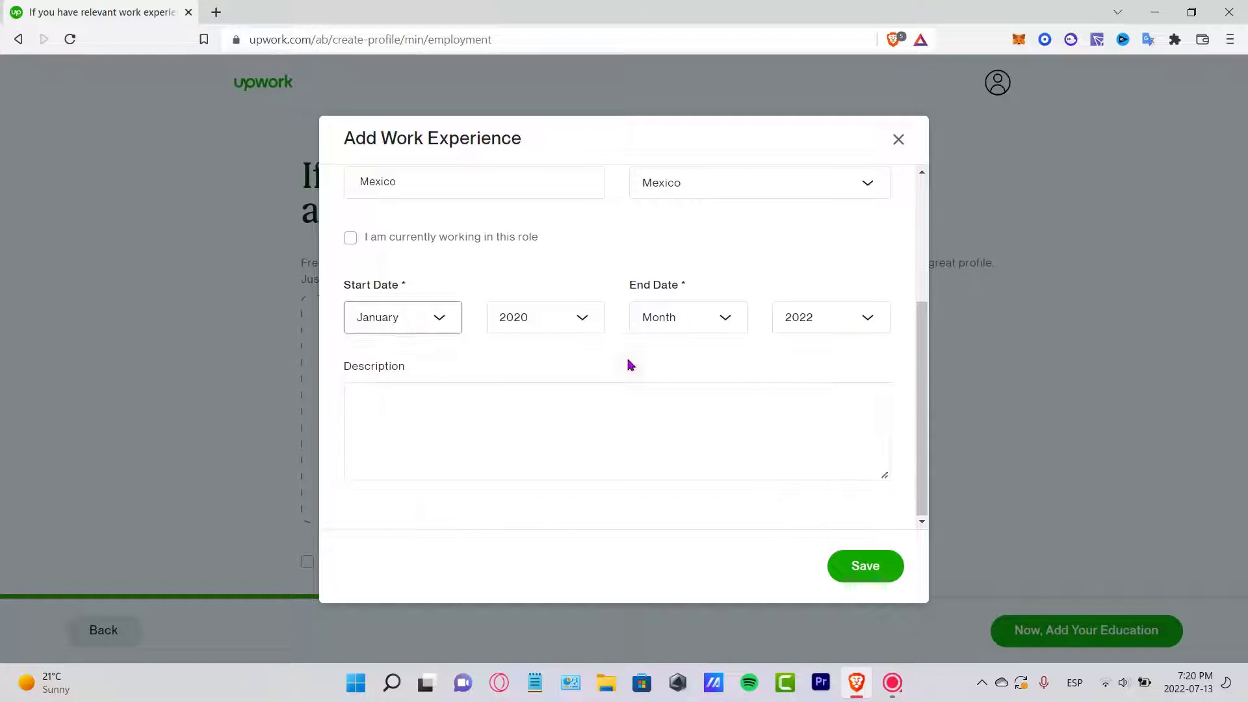
left_click(446, 237)
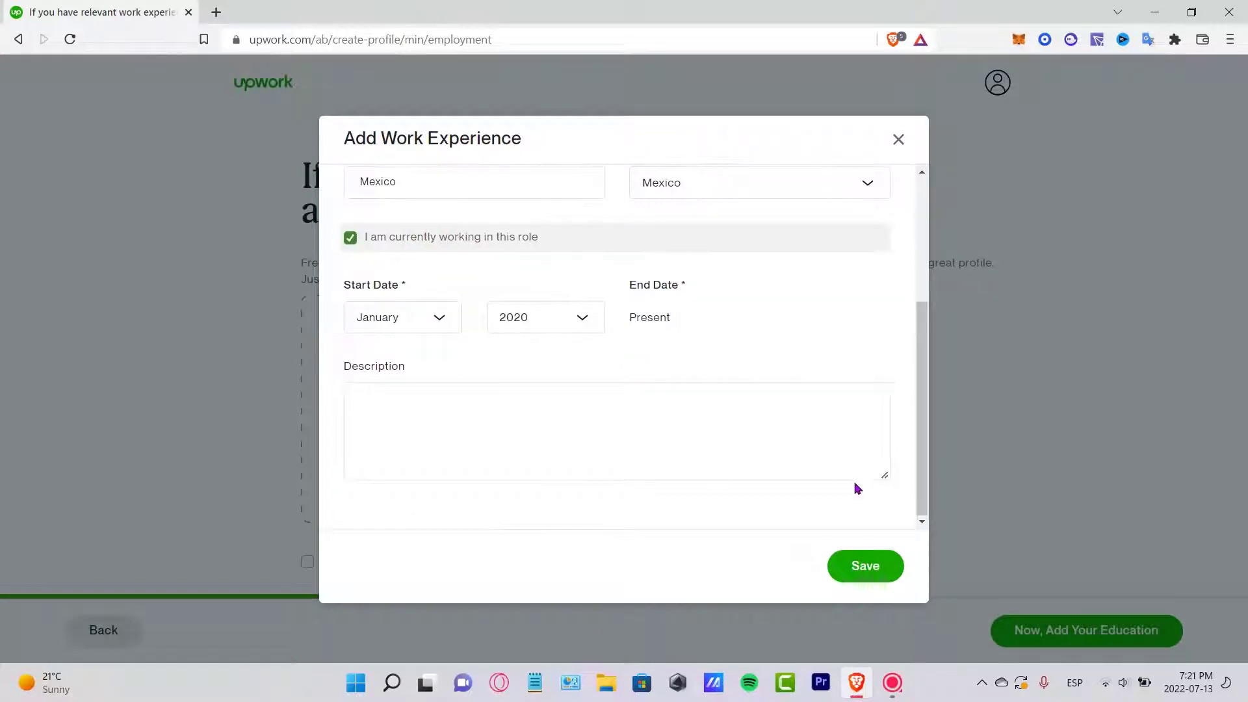
left_click(864, 566)
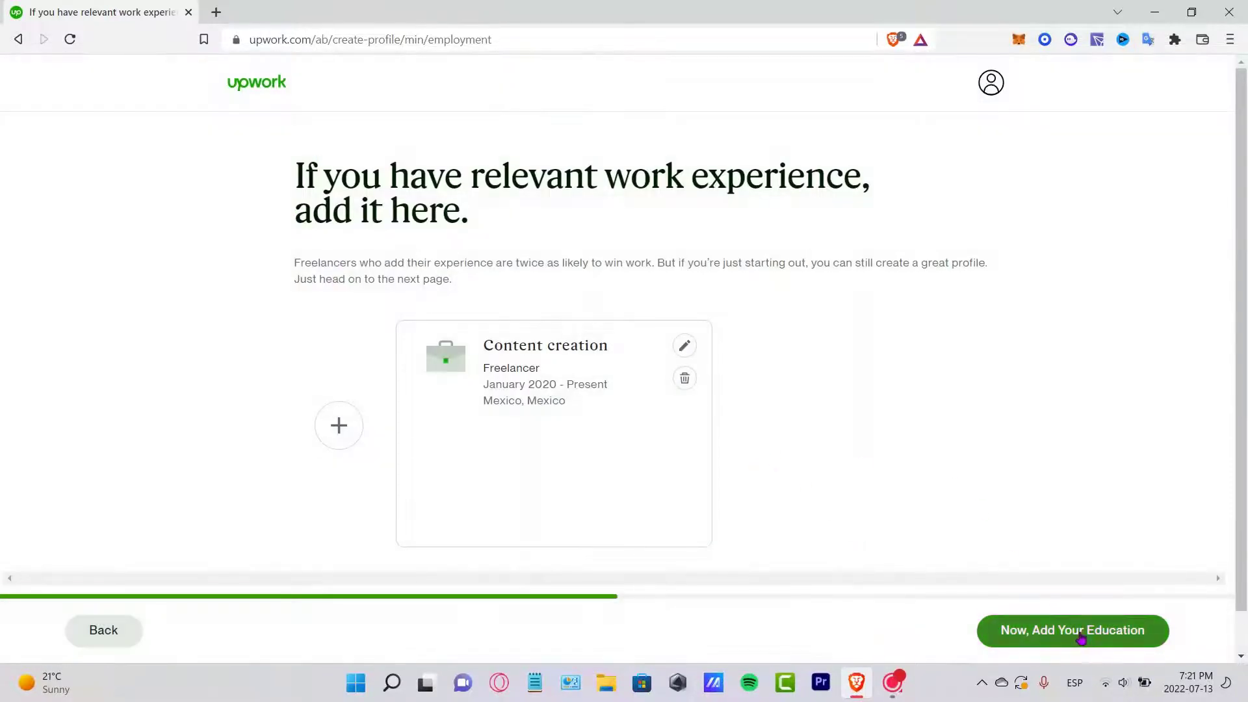
Skip education, set English to Native or Bilingual and continue to skills.
left_click(1082, 639)
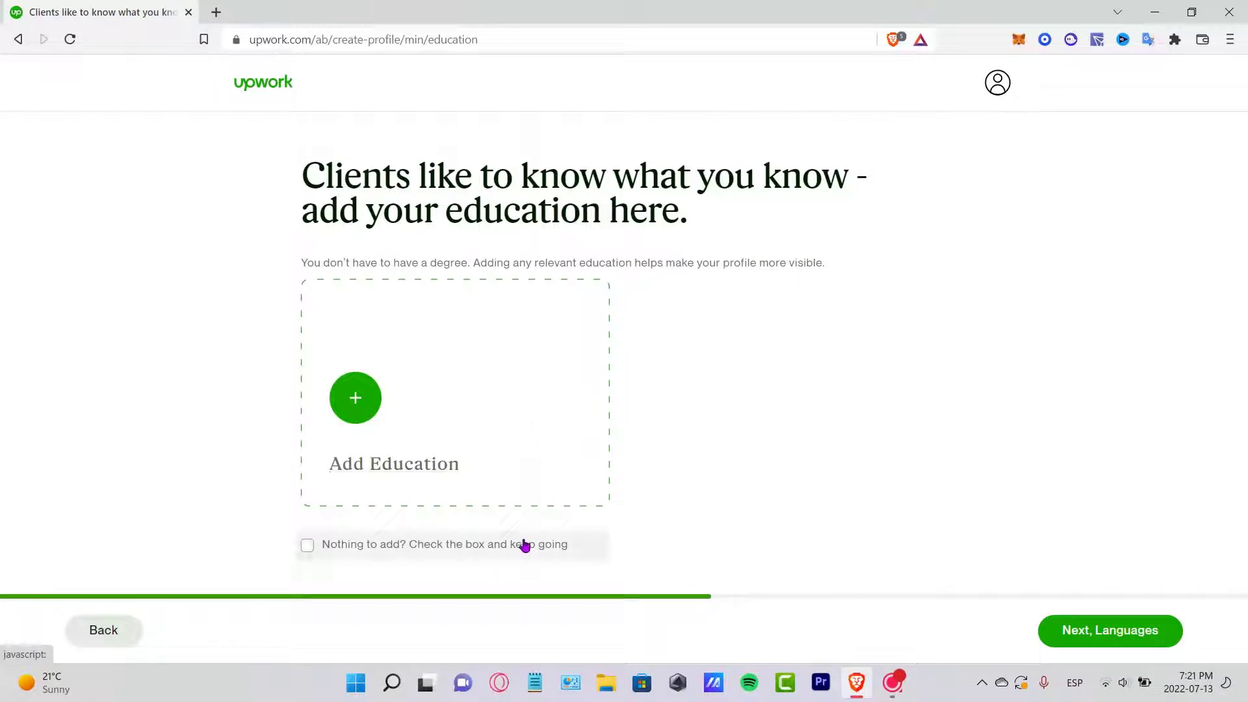
left_click(524, 545)
left_click(1120, 627)
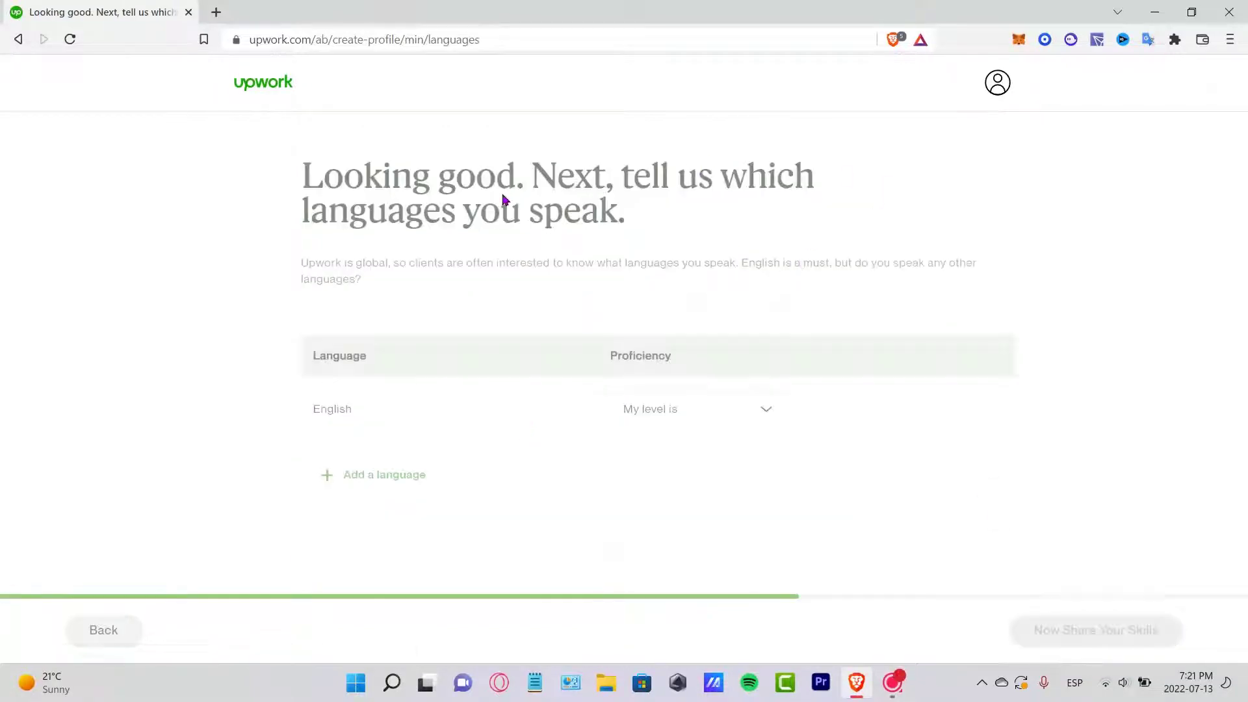
left_click(731, 419)
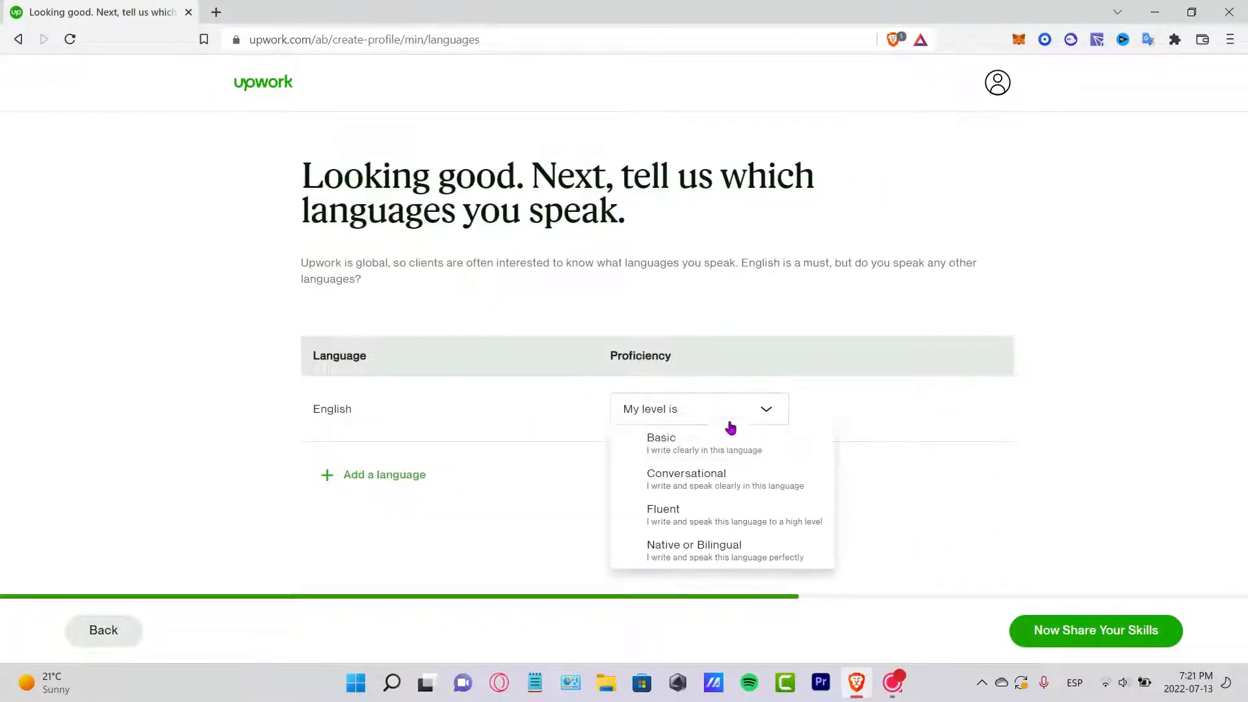
left_click(792, 553)
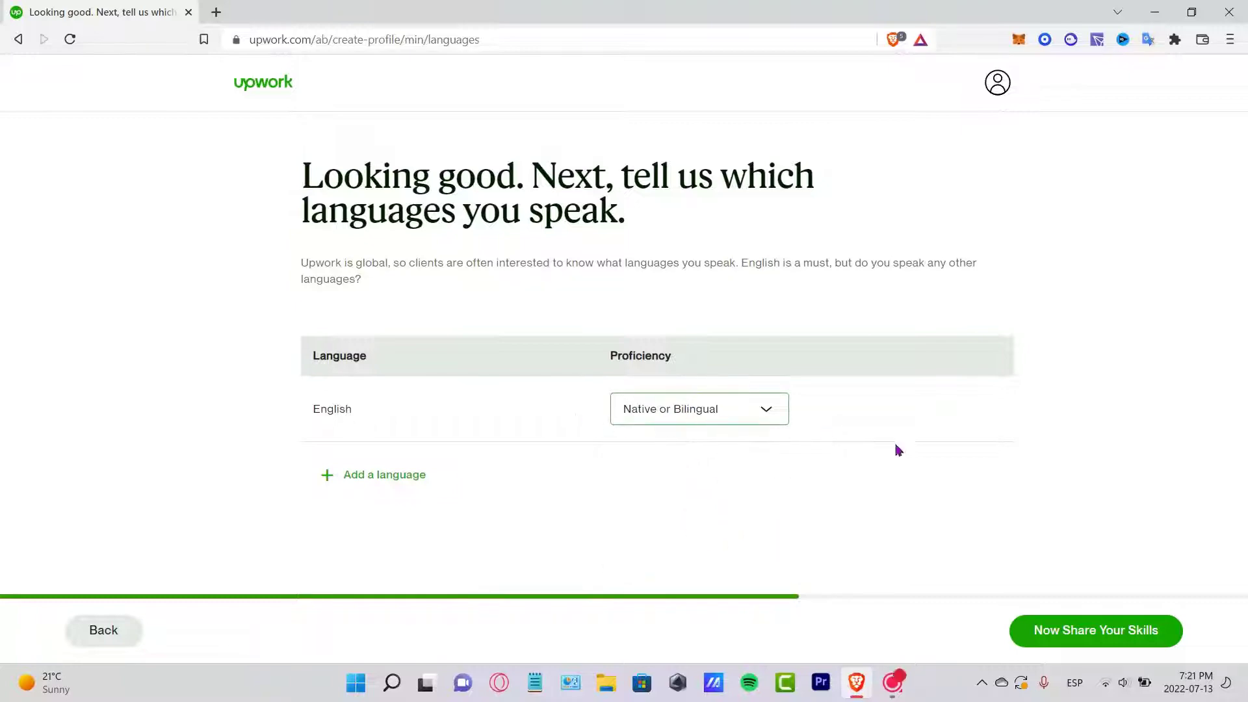
left_click(1119, 632)
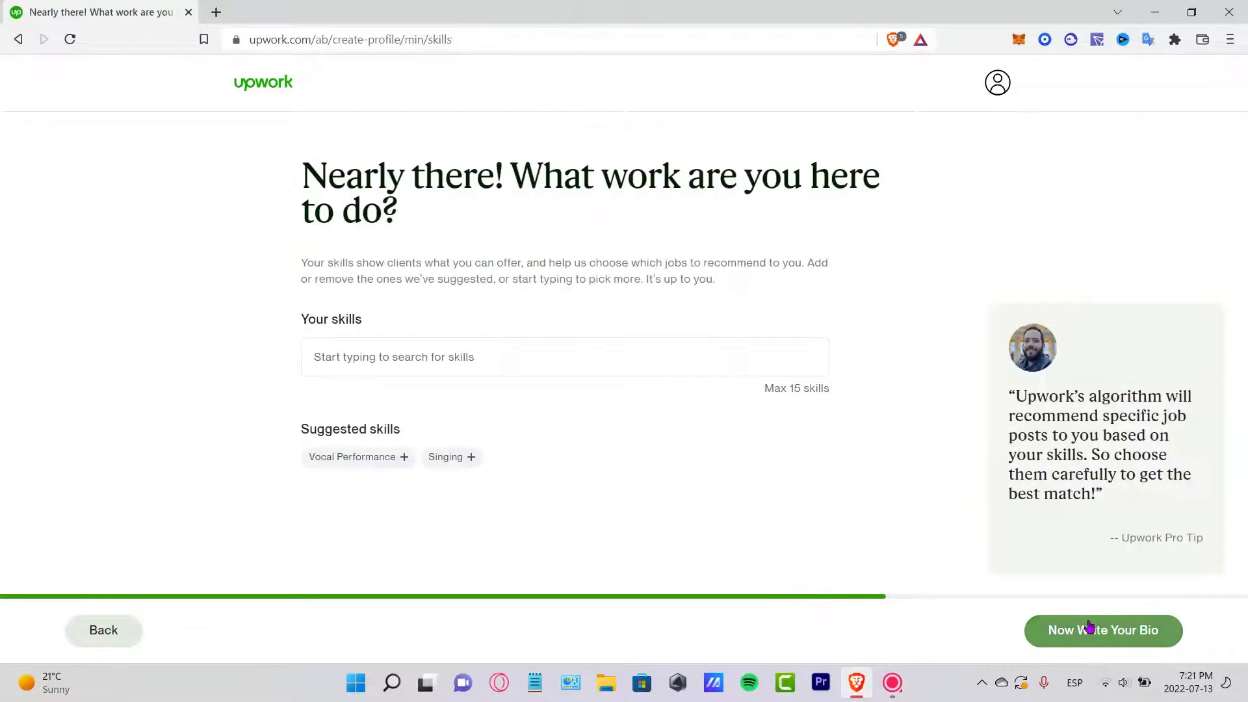
Write the profile bio, set the hourly rate to $30.00 and continue to photo and location.
left_click(1127, 634)
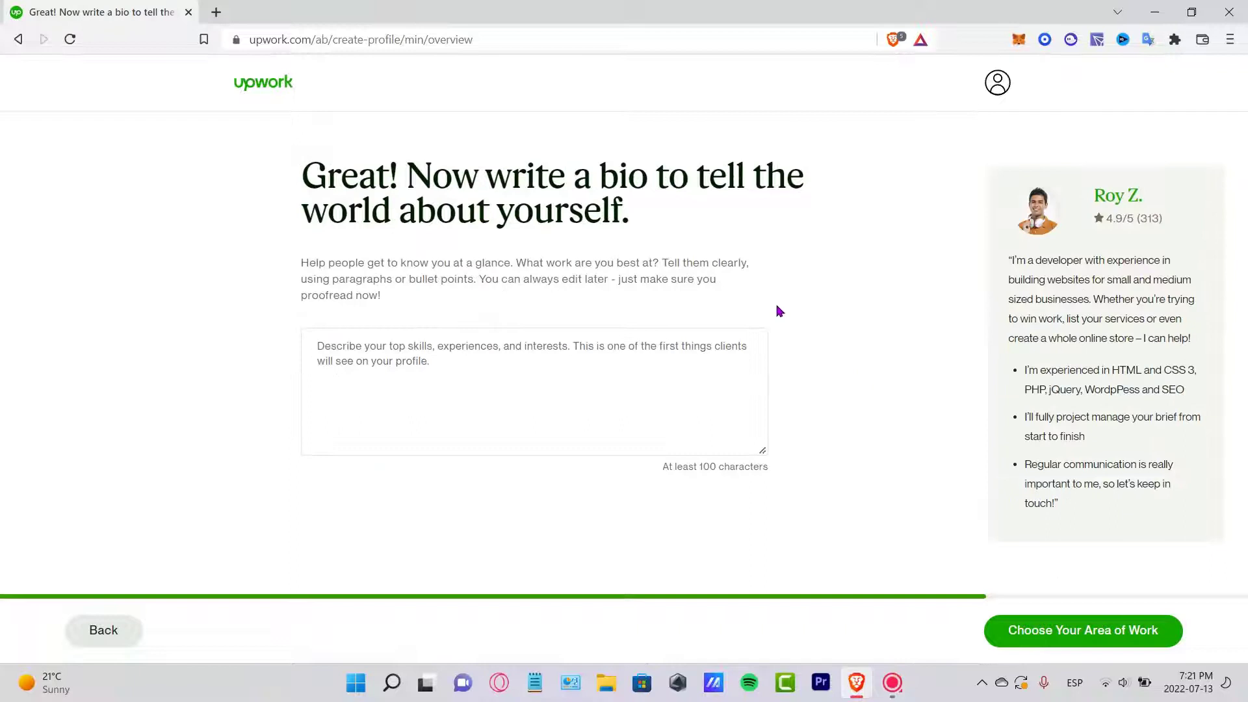
left_click(676, 370)
type("I")
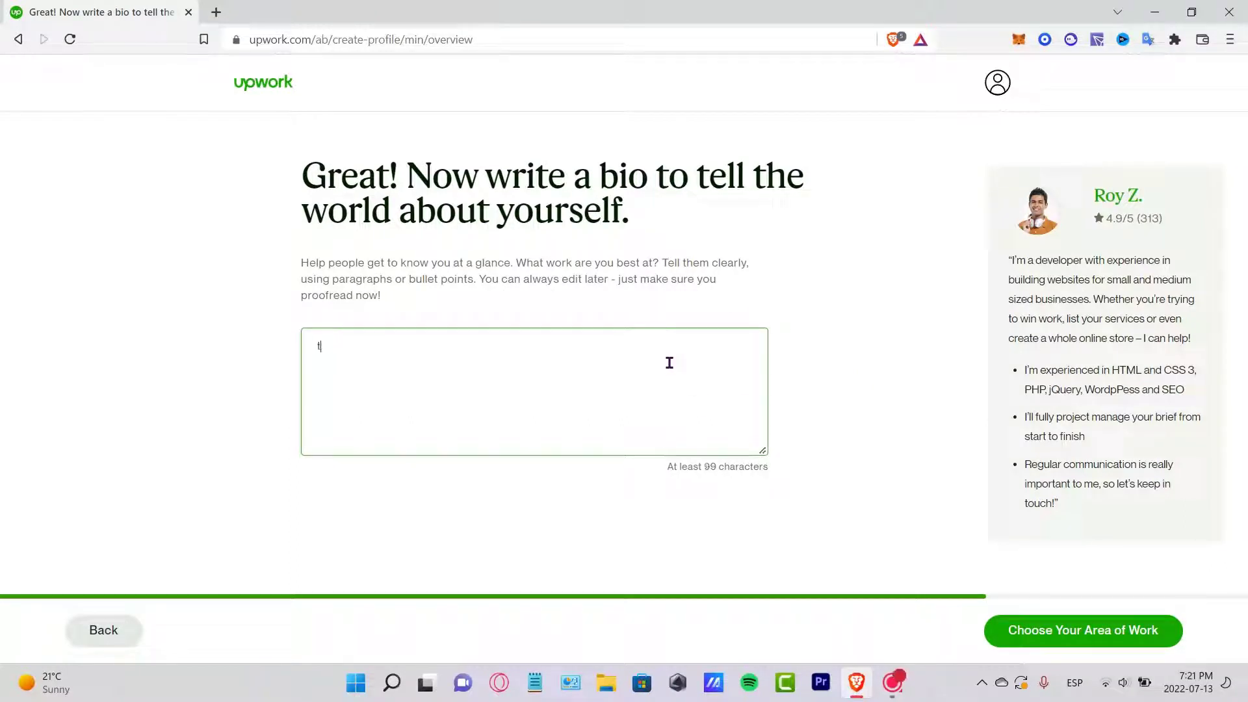
type("this is my main account from my singer songwriter career i am here mostly for getting new gigs and stuff")
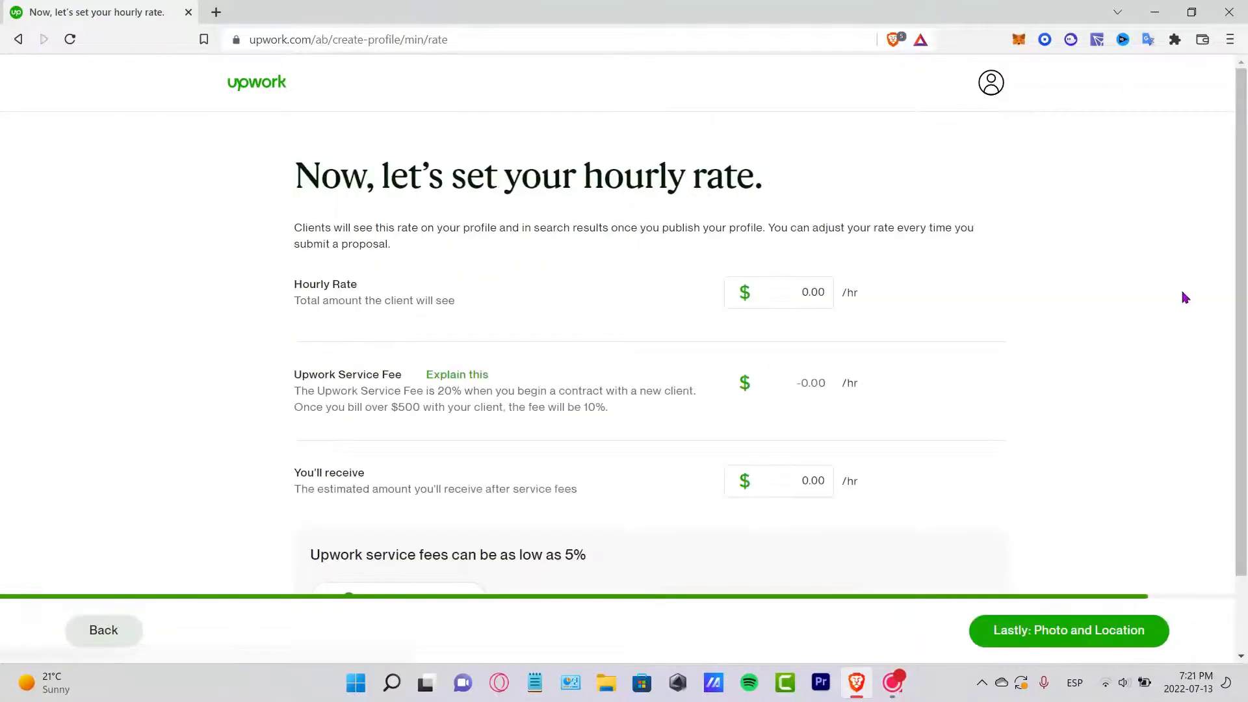
left_click(797, 292)
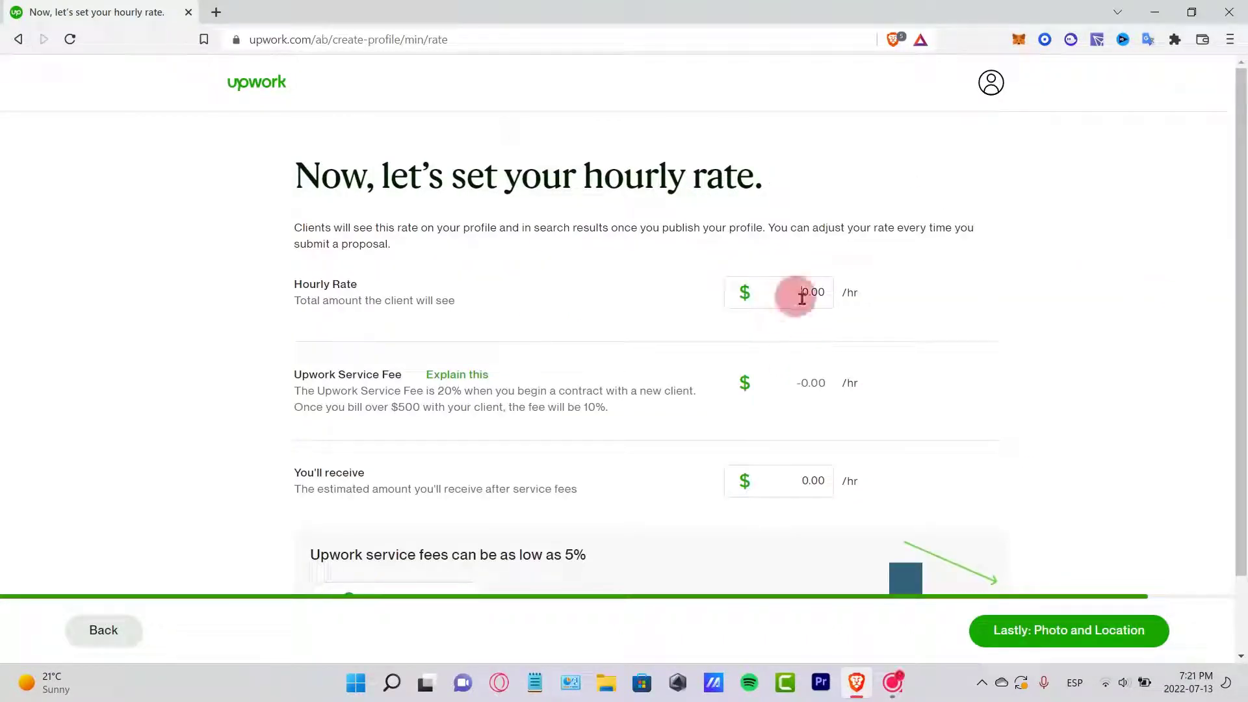
type("30")
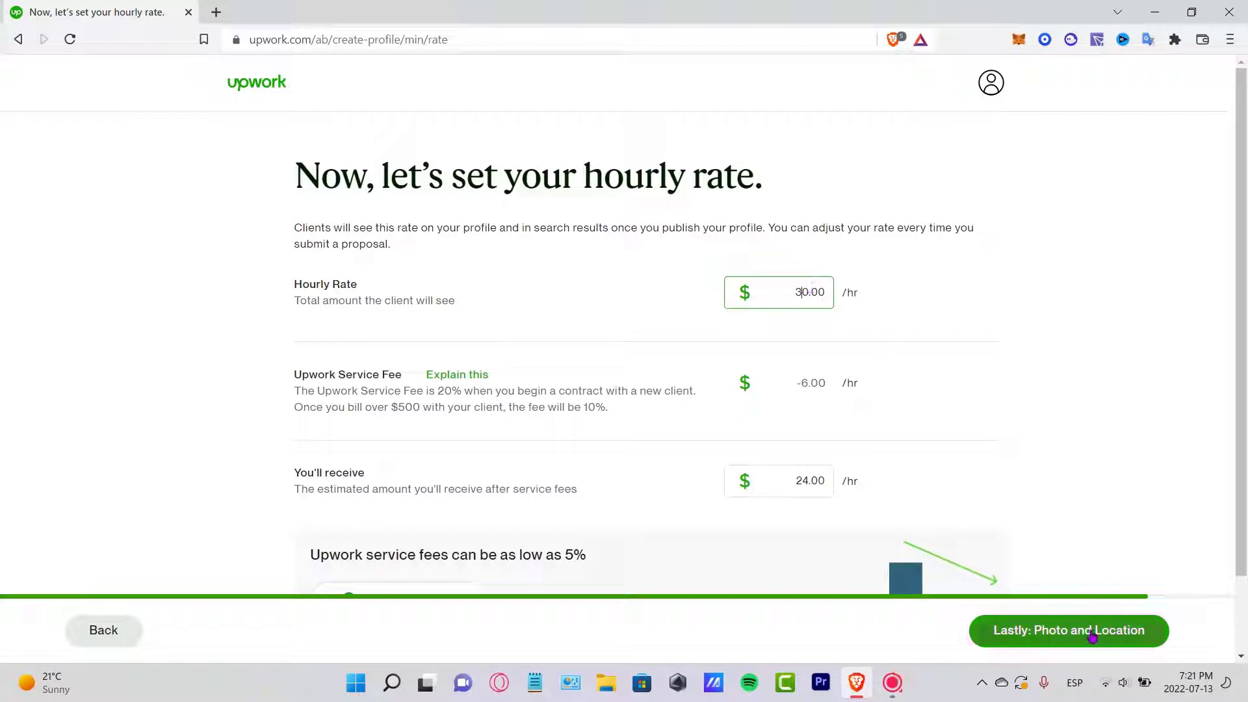
left_click(1094, 637)
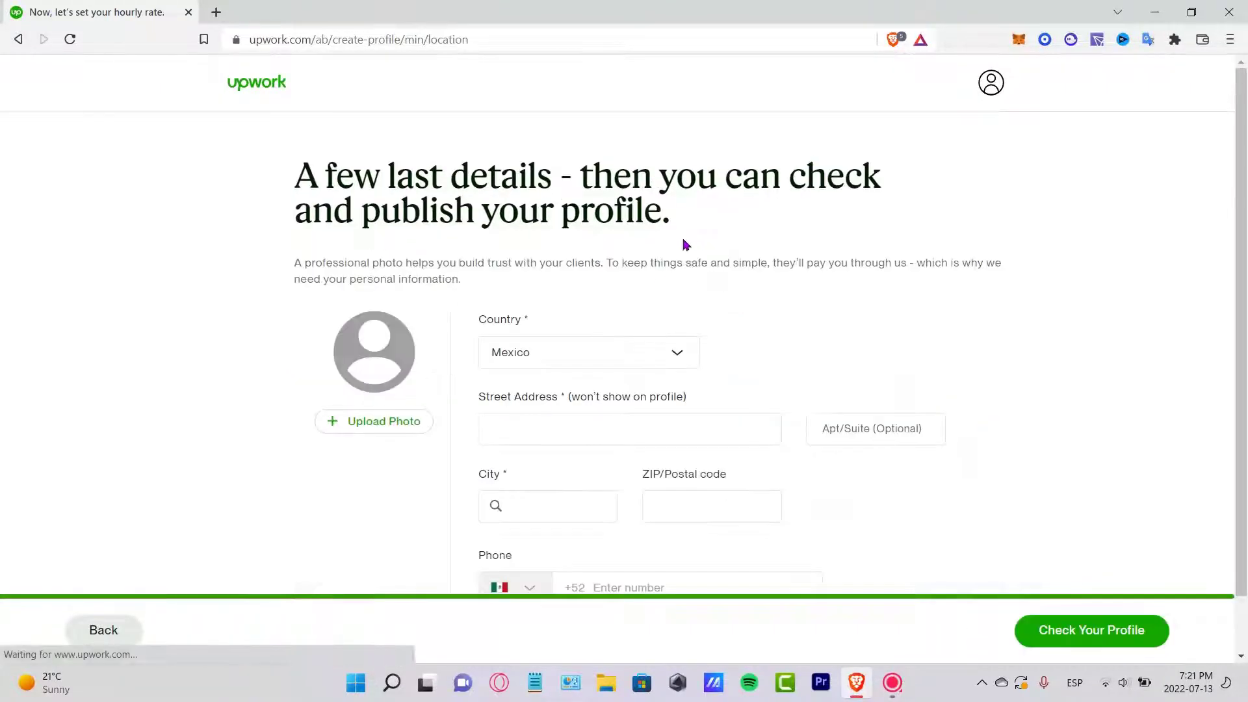
scroll(389, 362, "down", 1)
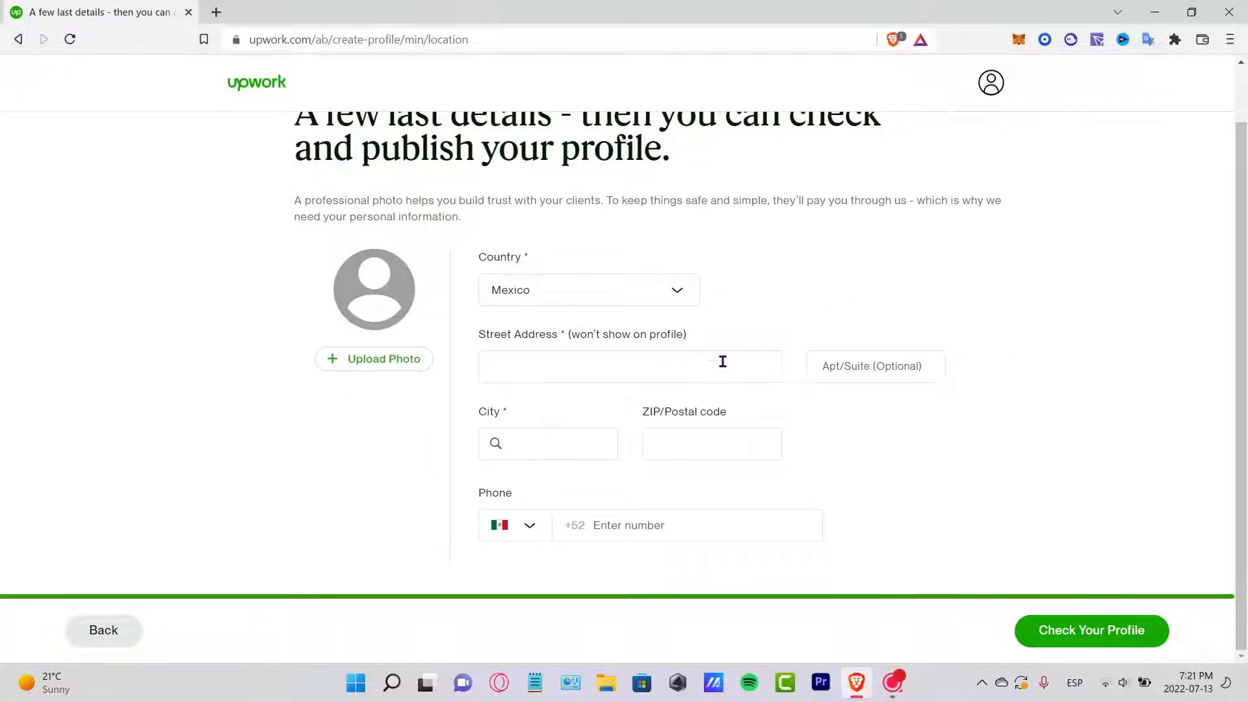
Review the profile preview and submit the profile.
left_click(1104, 632)
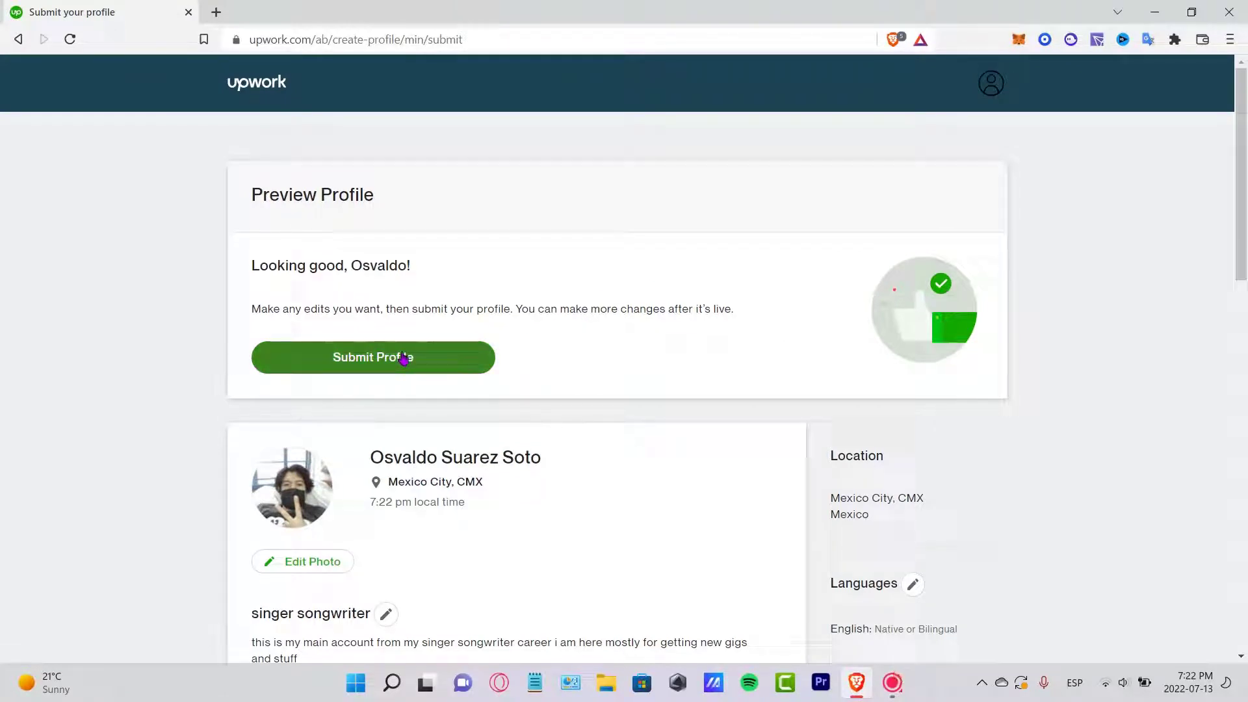
scroll(403, 360, "down", 1)
scroll(404, 358, "down", 2)
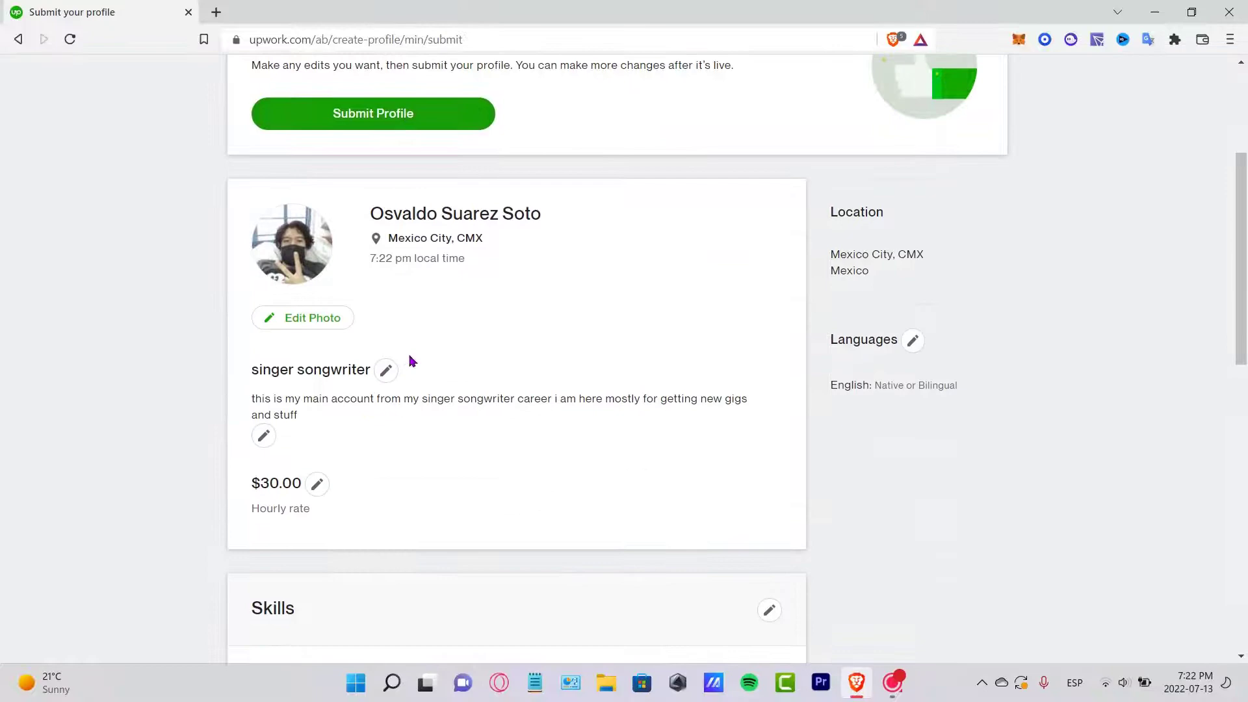
scroll(407, 361, "down", 1)
scroll(410, 362, "down", 2)
scroll(410, 360, "up", 1)
scroll(409, 359, "up", 4)
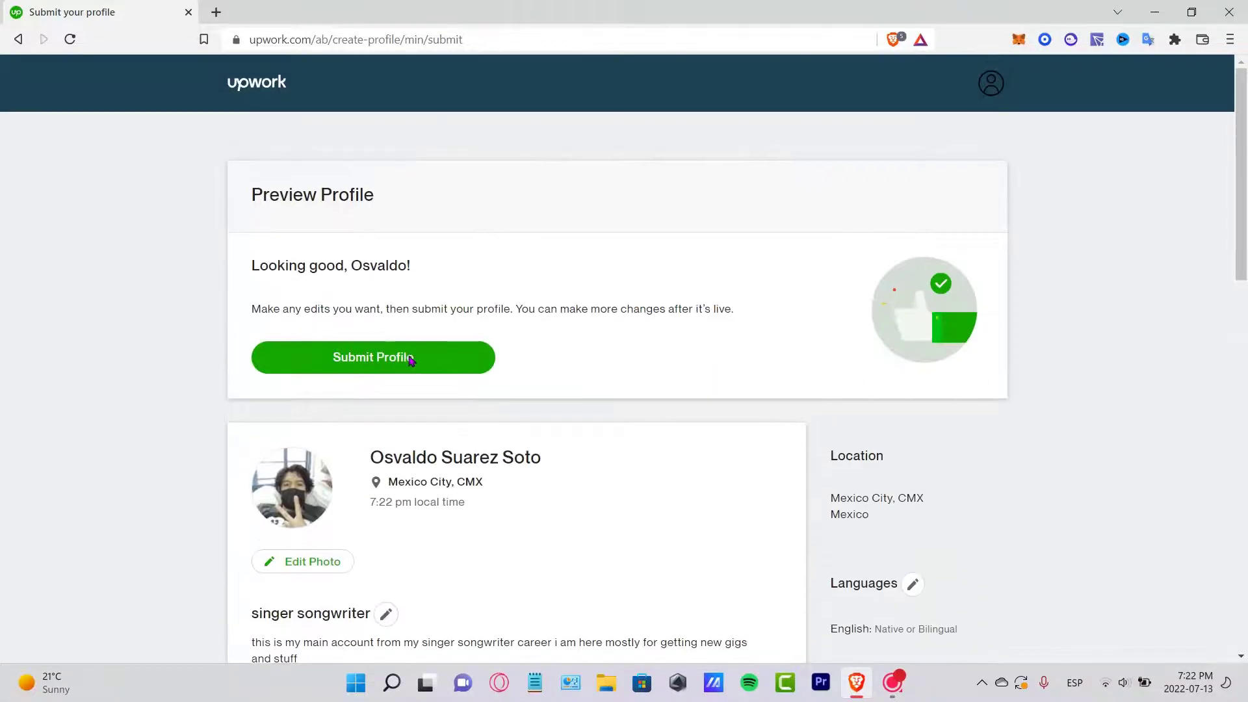
left_click(409, 357)
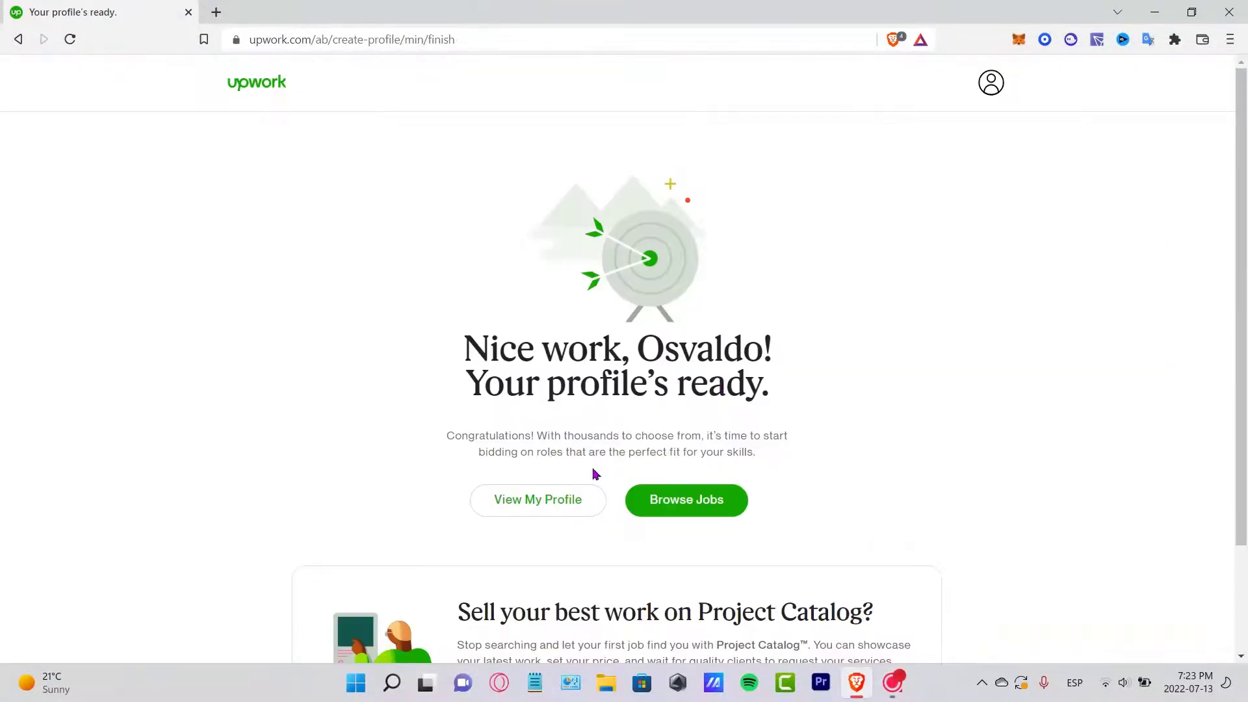
View the finished profile page and review the Credly certifications section.
left_click(564, 502)
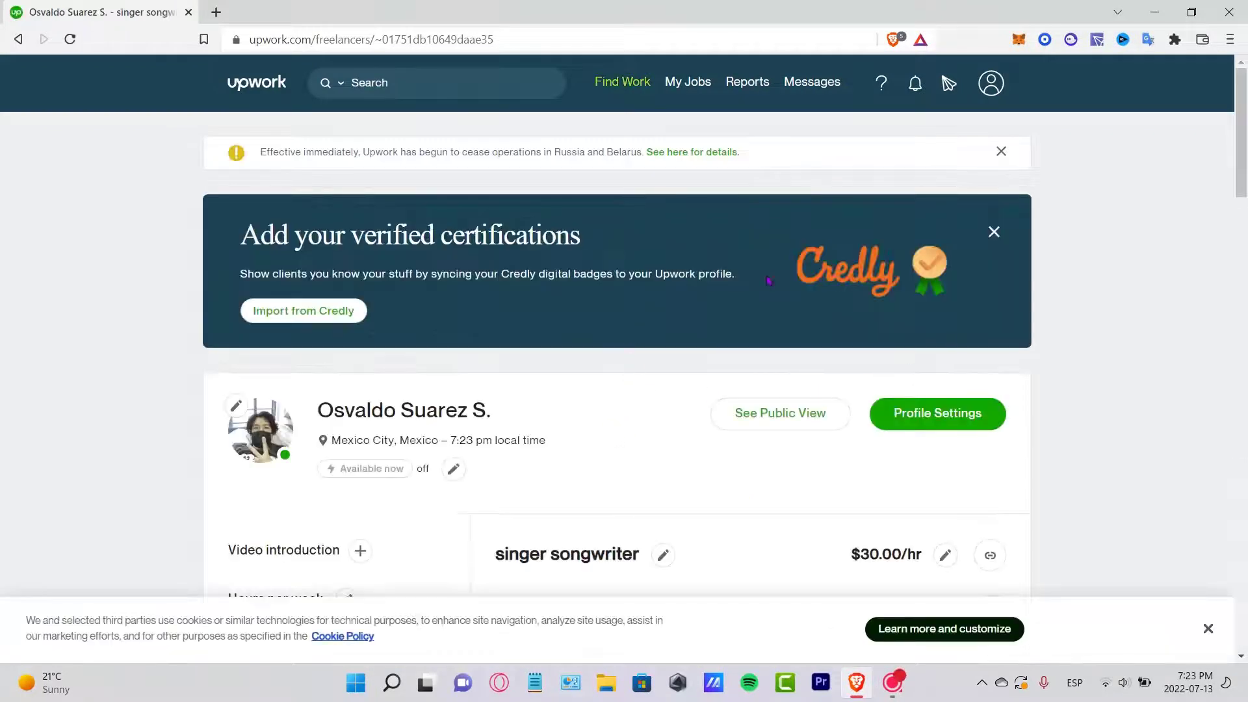
left_click_drag(286, 237, 597, 245)
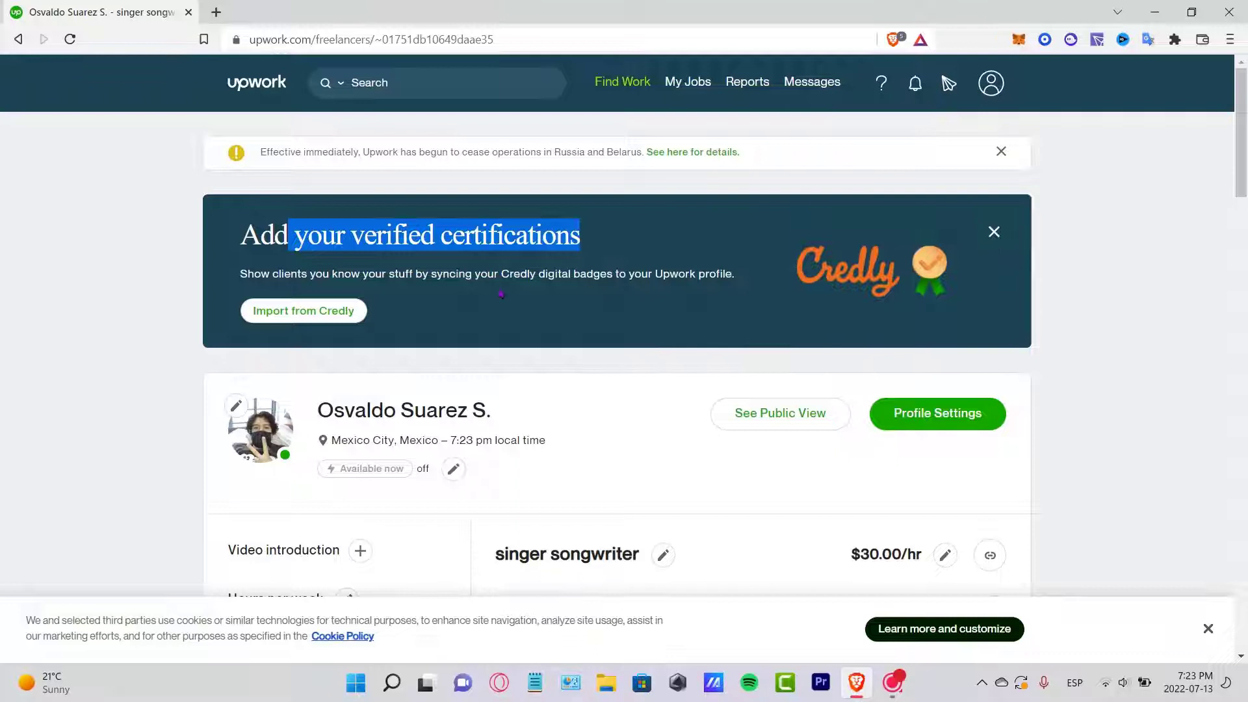
left_click_drag(363, 275, 731, 278)
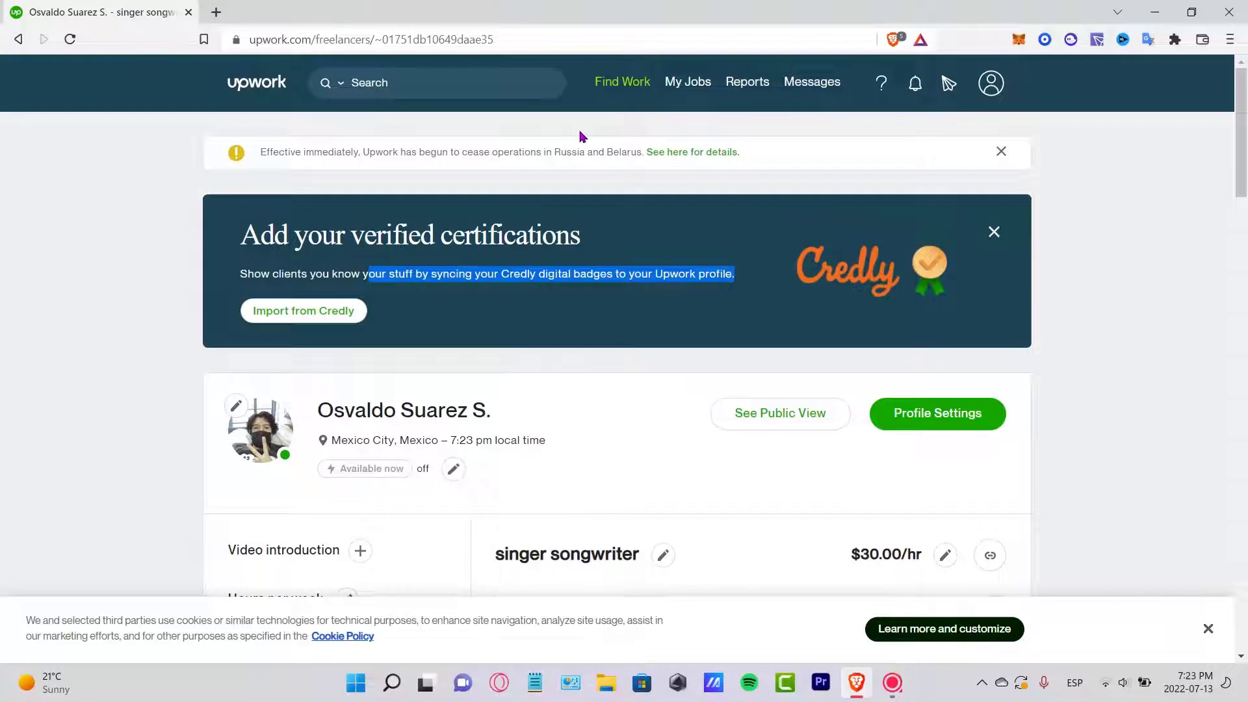
left_click(1044, 385)
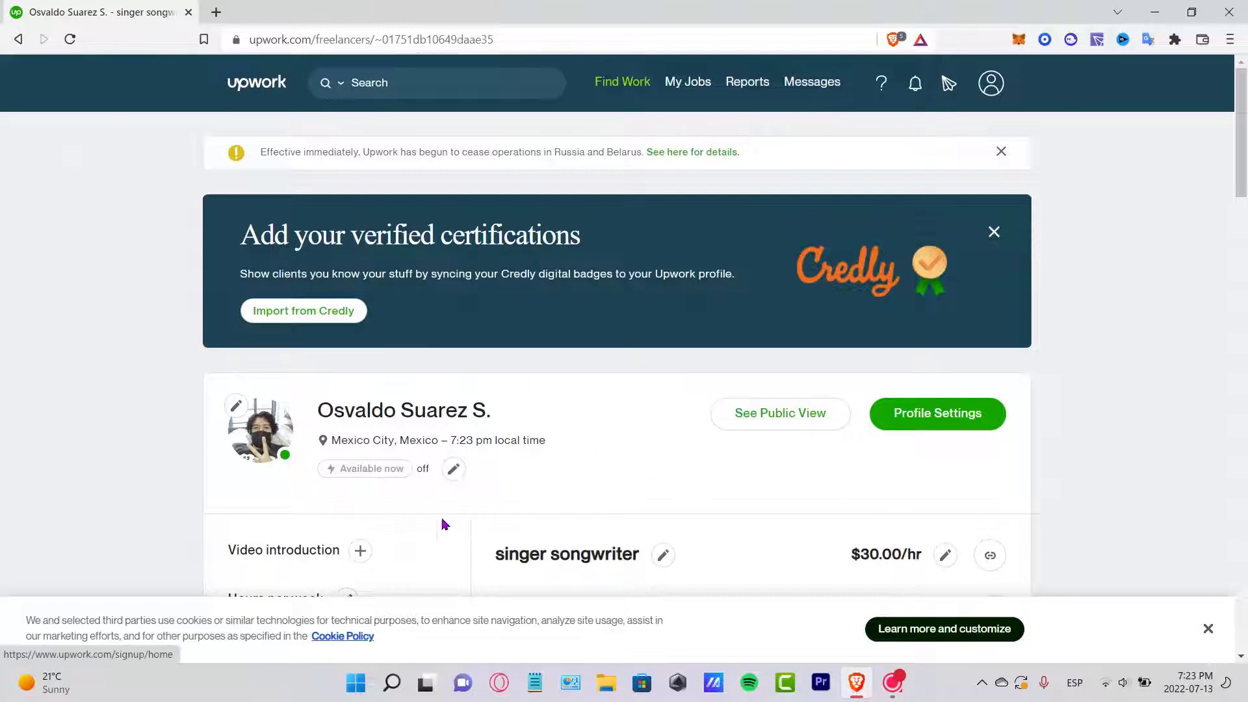
Import certifications from Credly by signing in with Google, returning to the 60% complete profile.
left_click(316, 313)
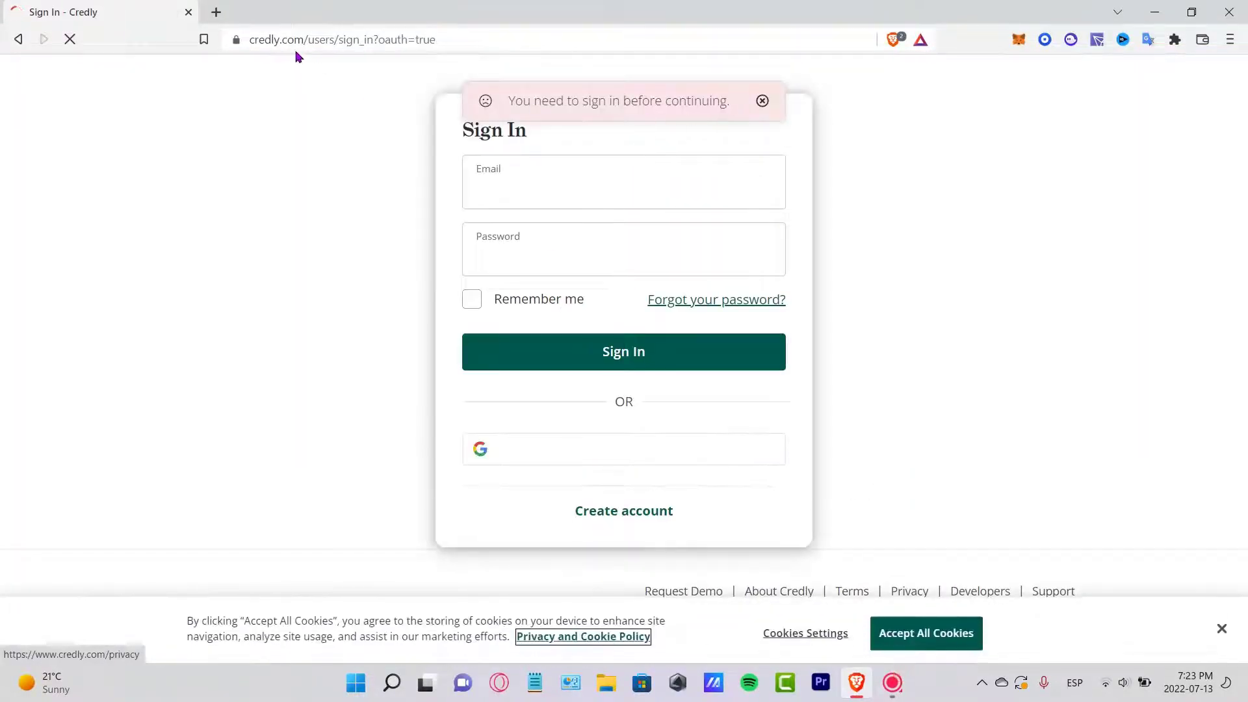
left_click(695, 457)
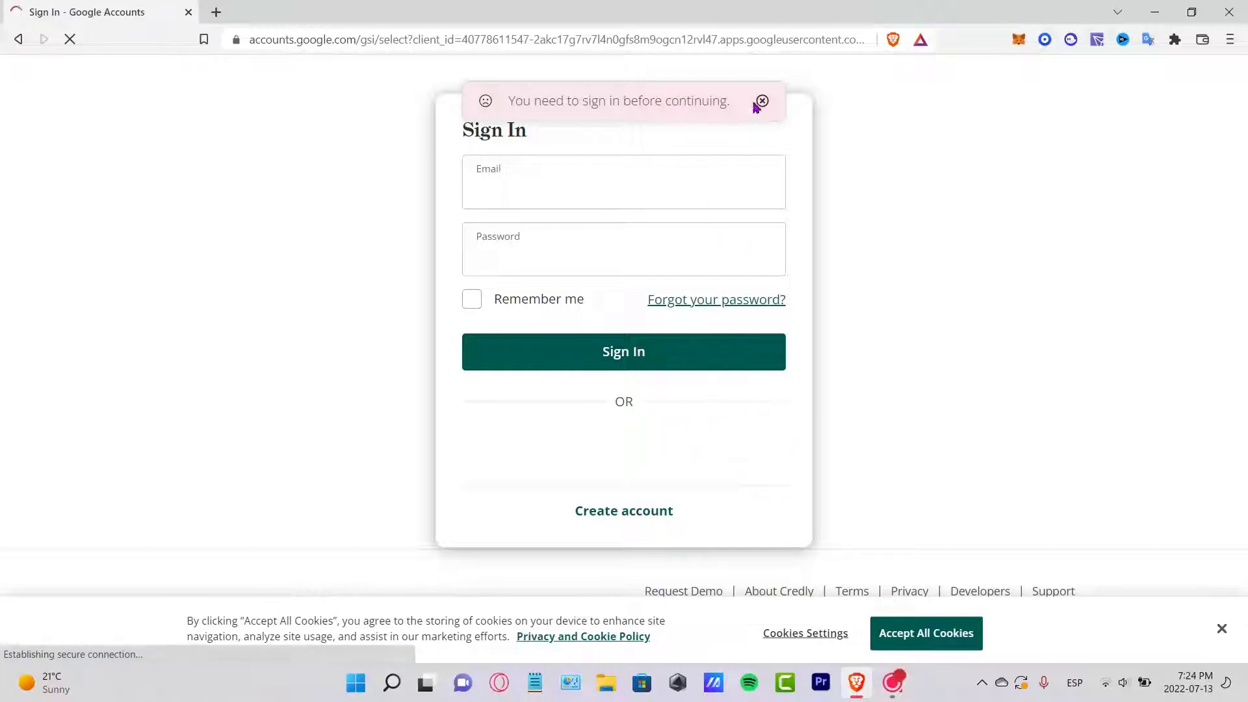
left_click(585, 389)
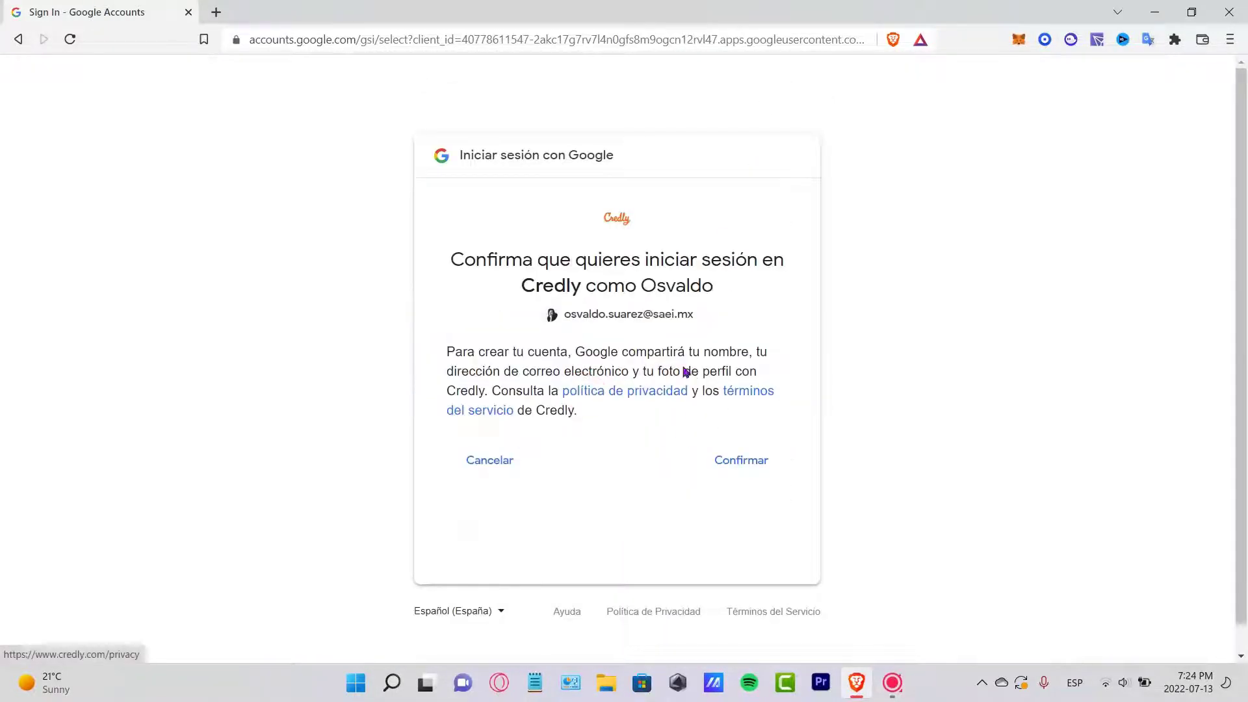
left_click(737, 461)
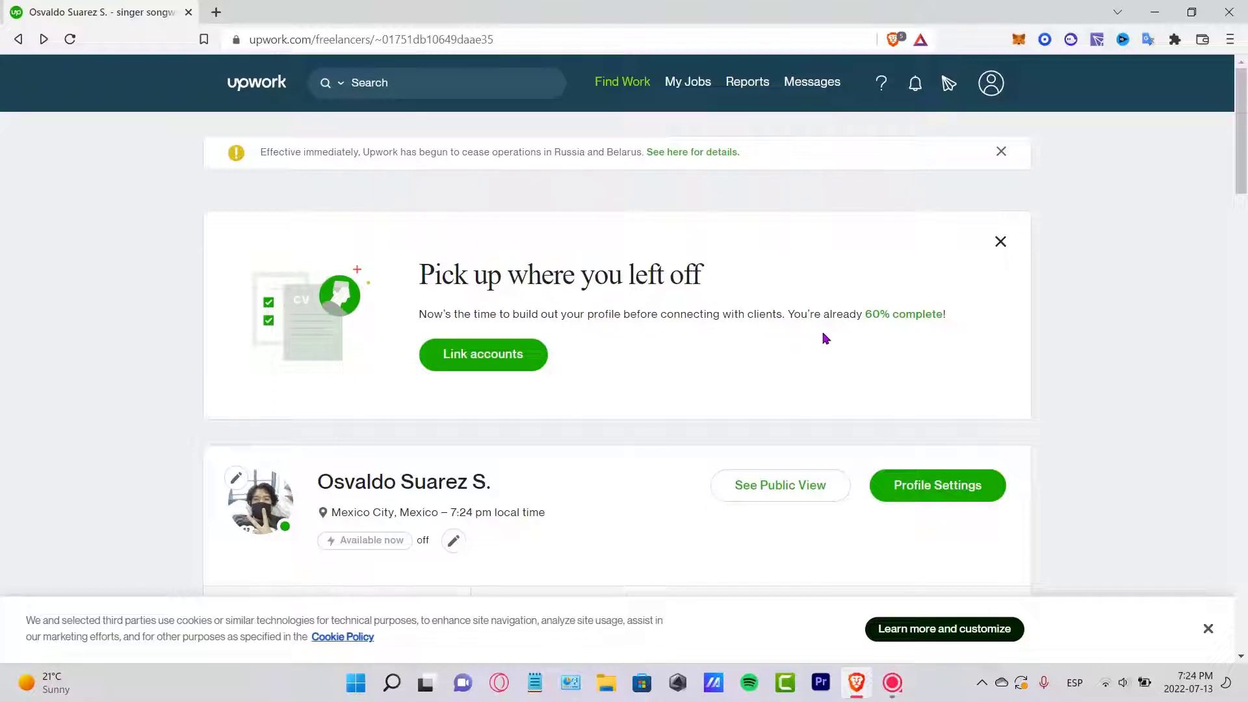
left_click_drag(946, 314, 858, 320)
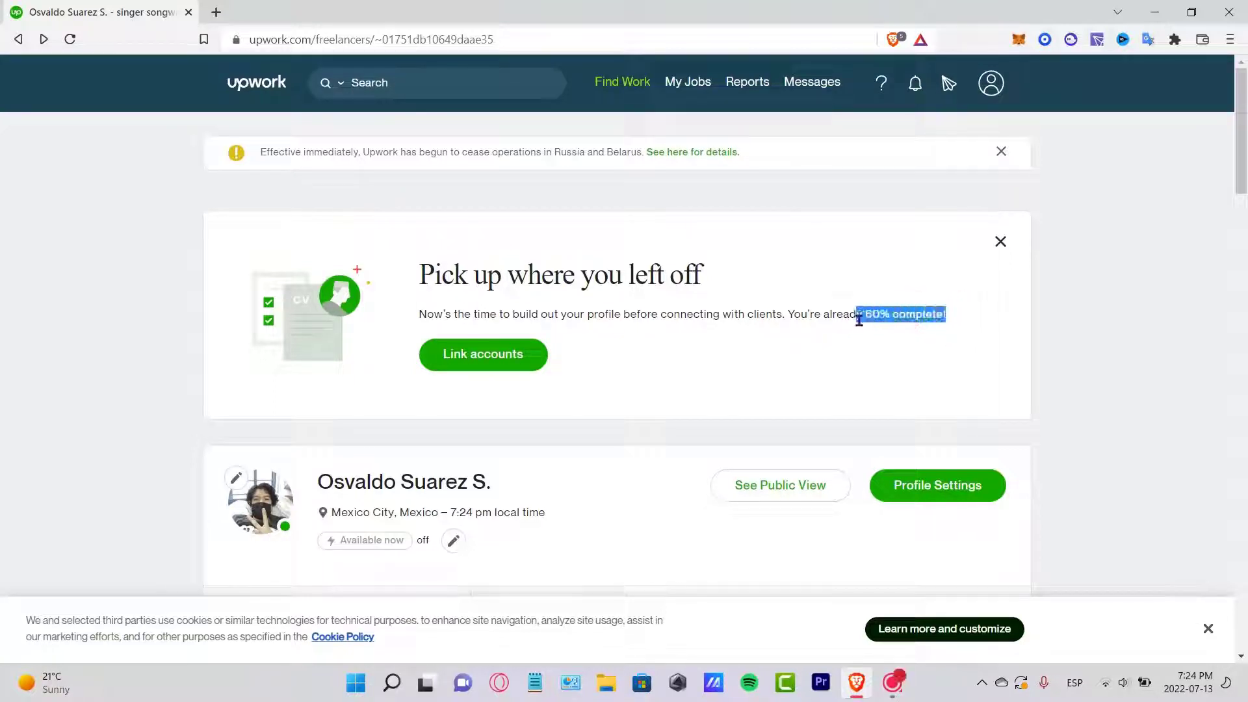
left_click(716, 358)
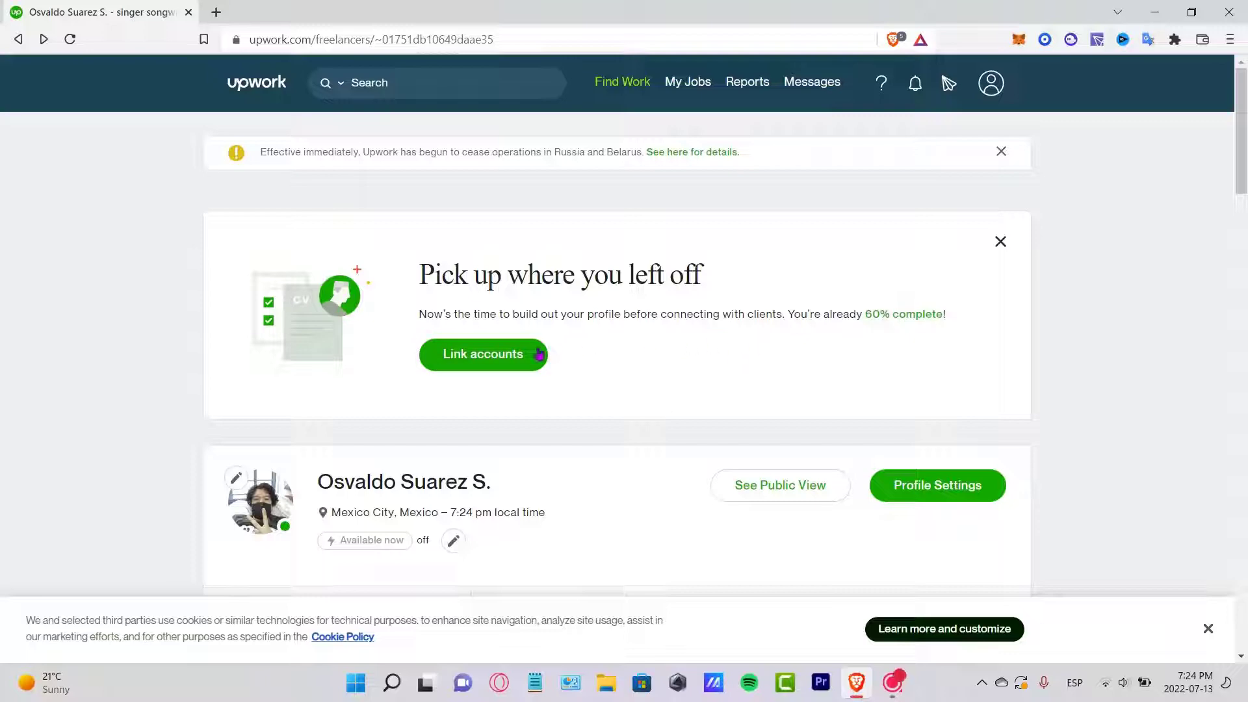
View the Password & security page via Link accounts, dismissing the extra-security dialog without changes.
left_click(515, 354)
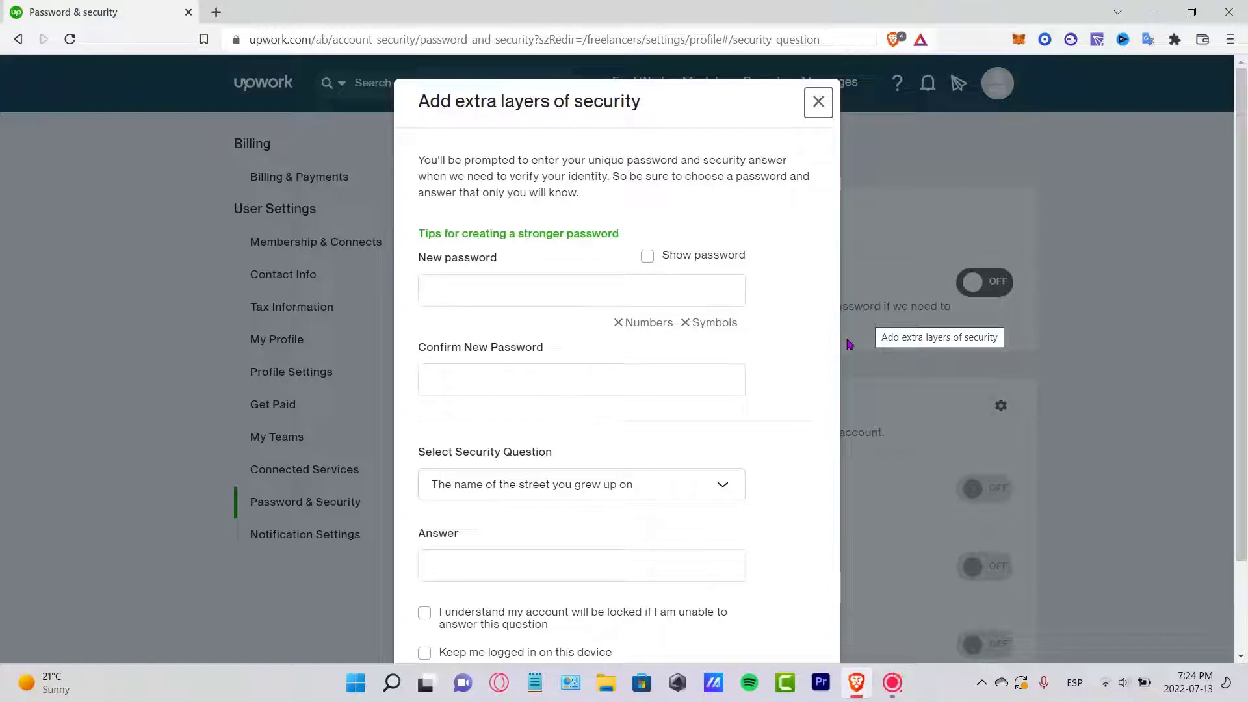
left_click(741, 280)
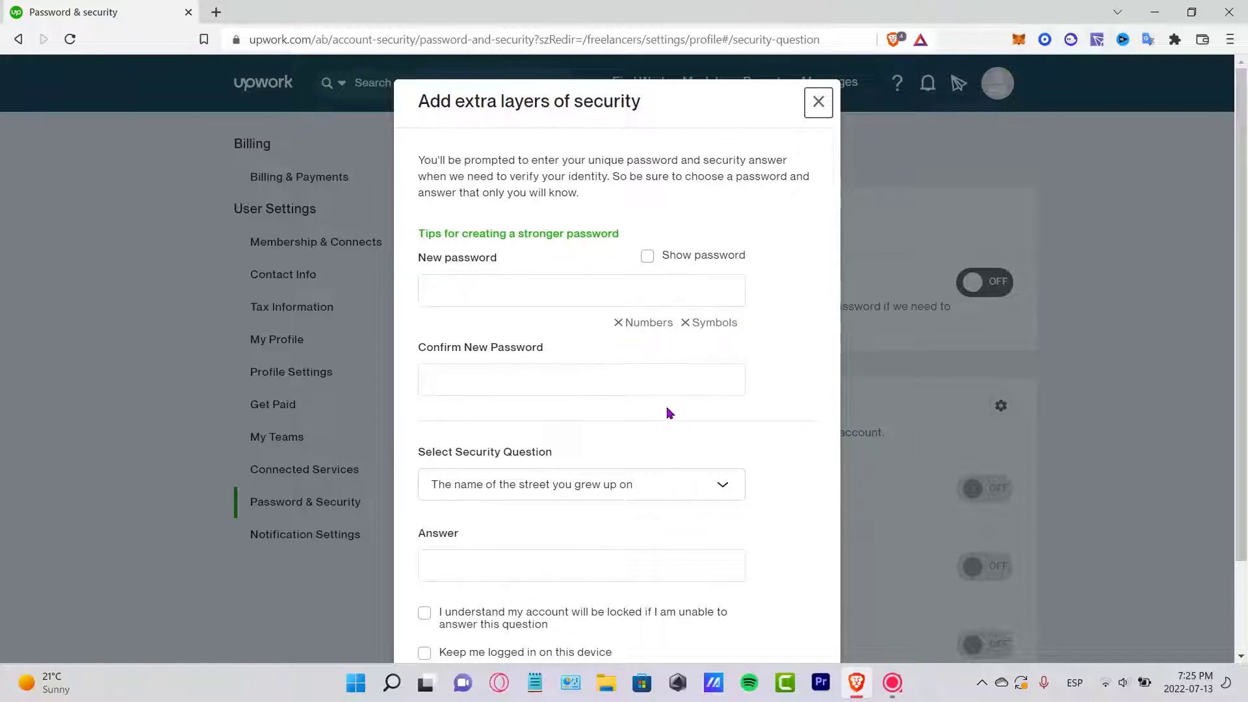
scroll(668, 413, "down", 2)
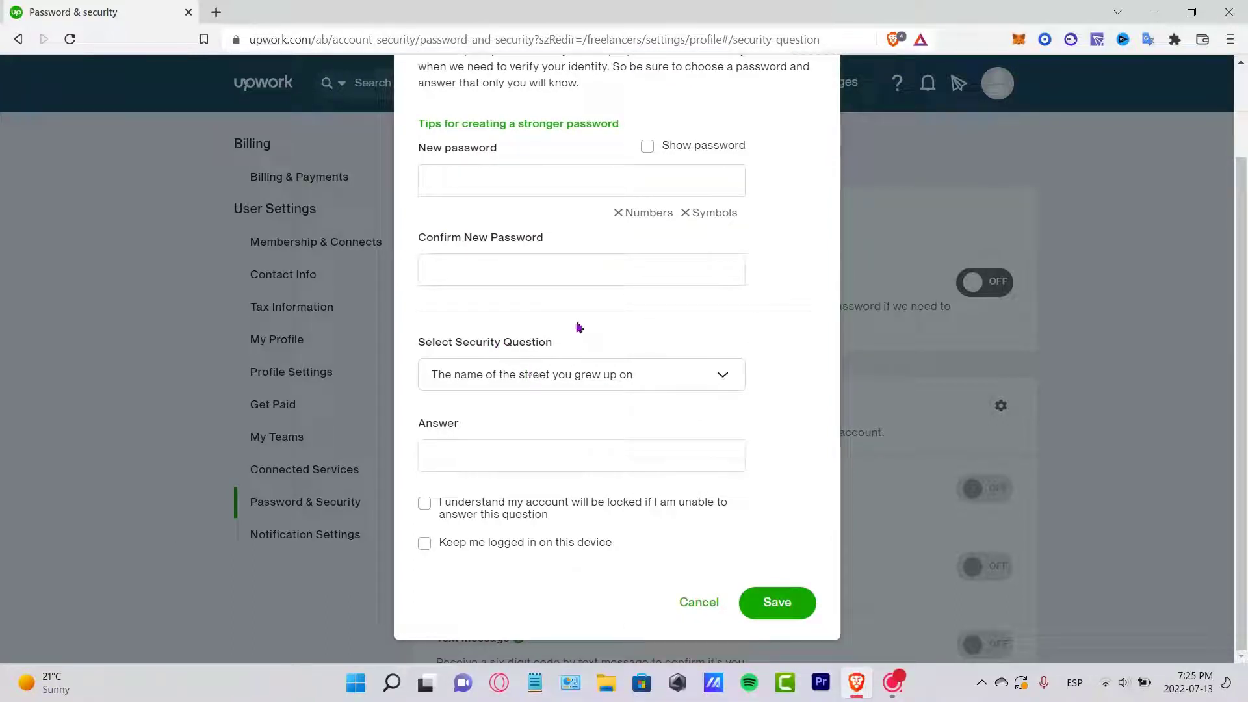
left_click_drag(419, 342, 518, 345)
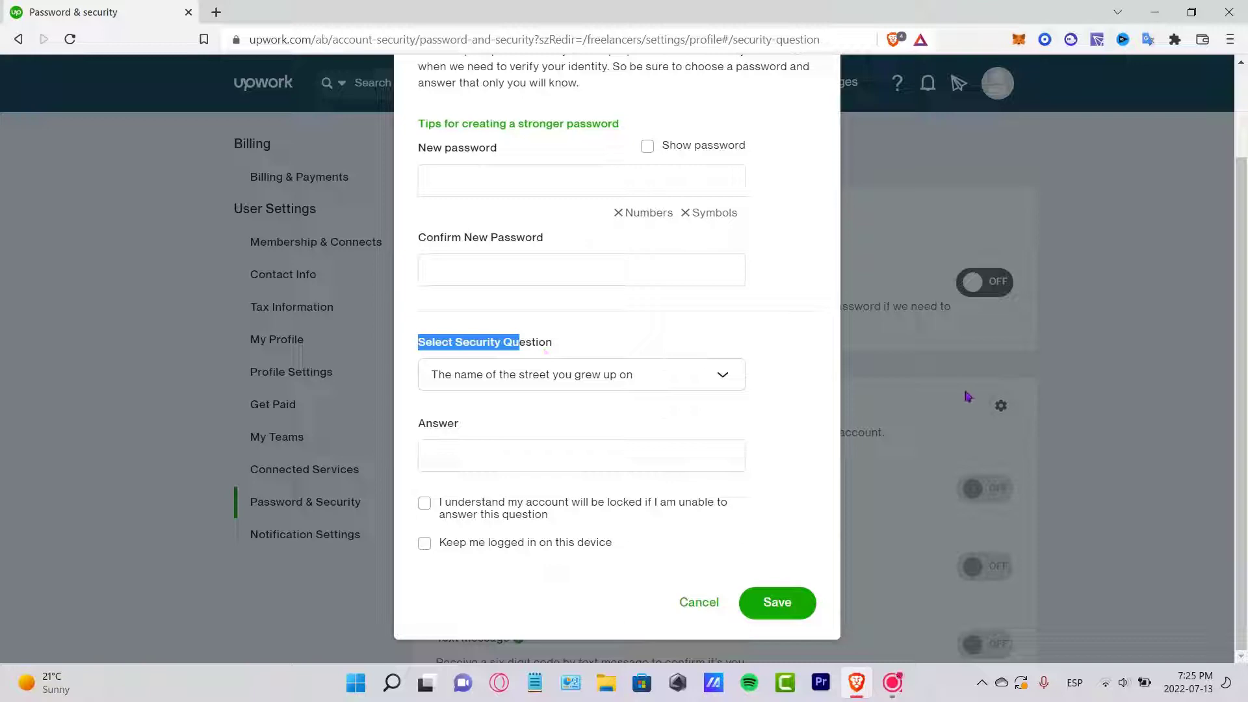
key("Escape")
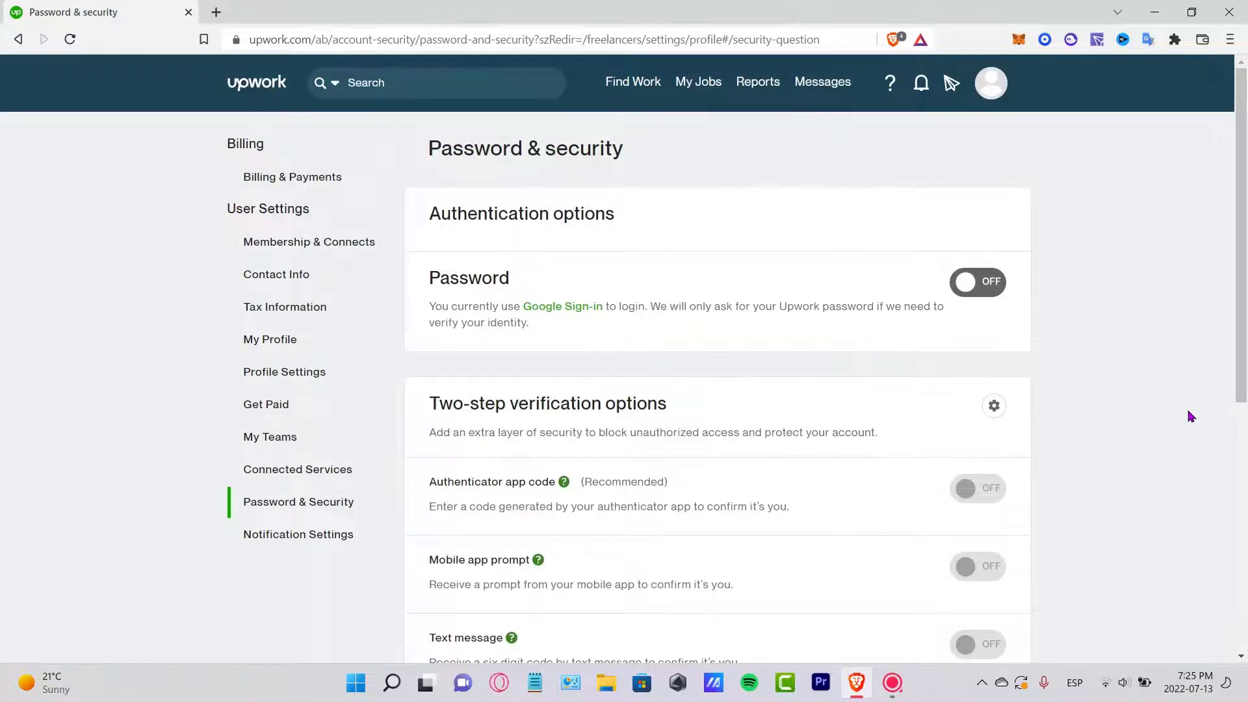
scroll(691, 311, "down", 3)
left_click_drag(509, 158, 667, 160)
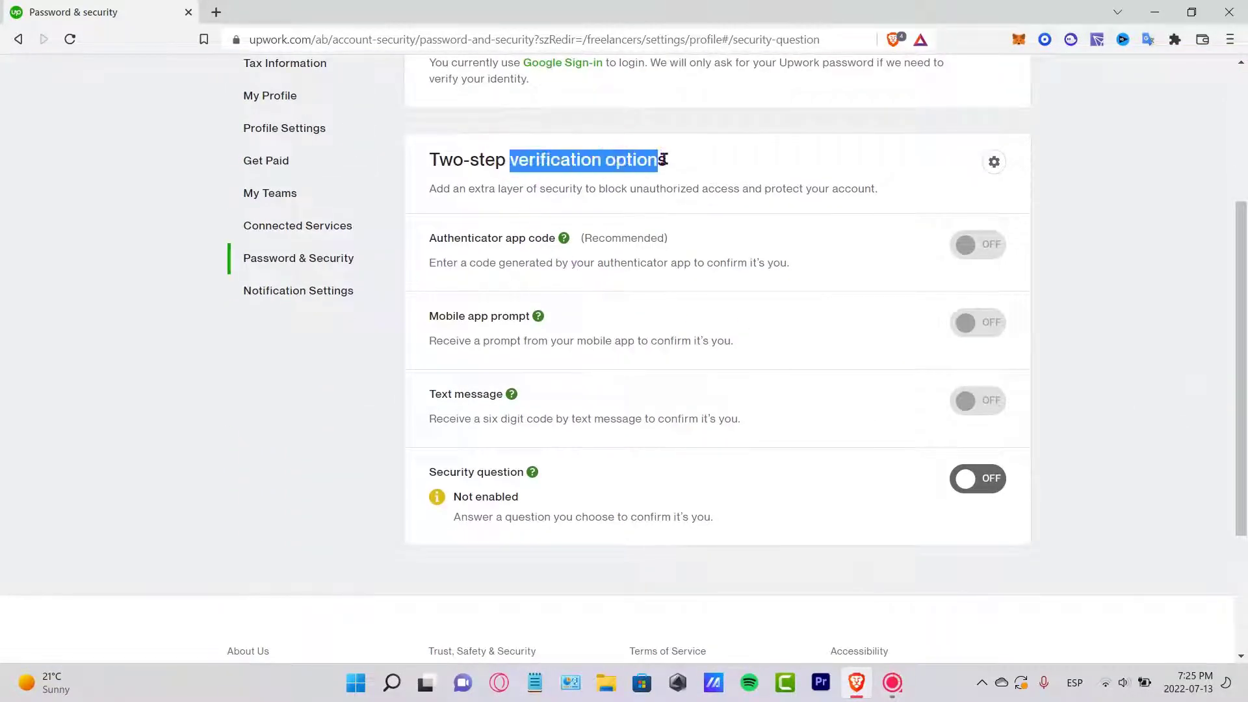
scroll(1050, 326, "down", 2)
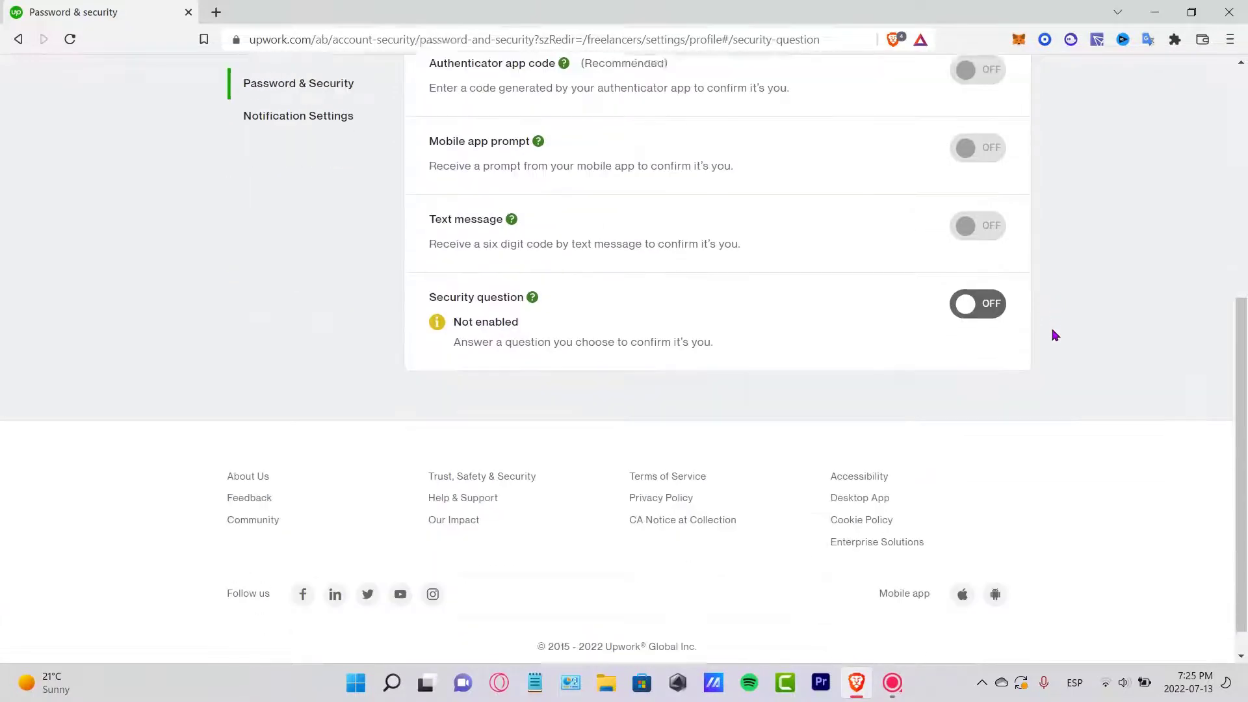
scroll(1050, 333, "up", 5)
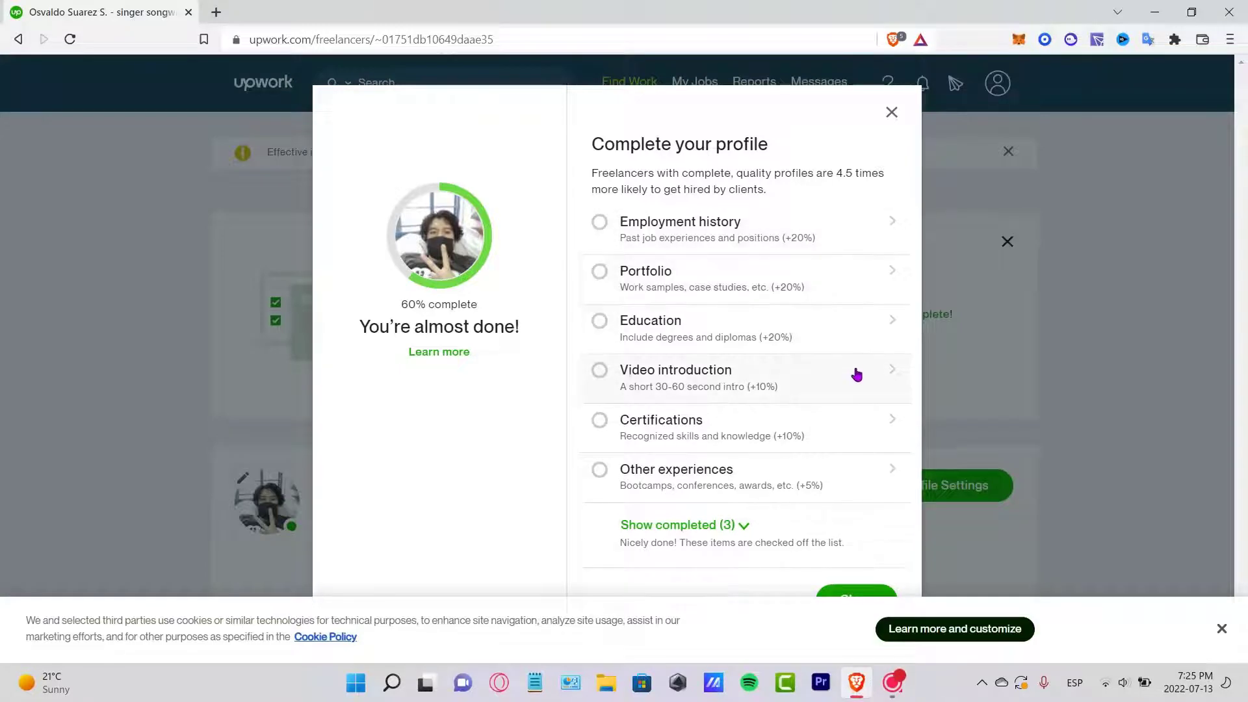
Start an education entry with a school name, then discard it unsaved.
left_click(751, 345)
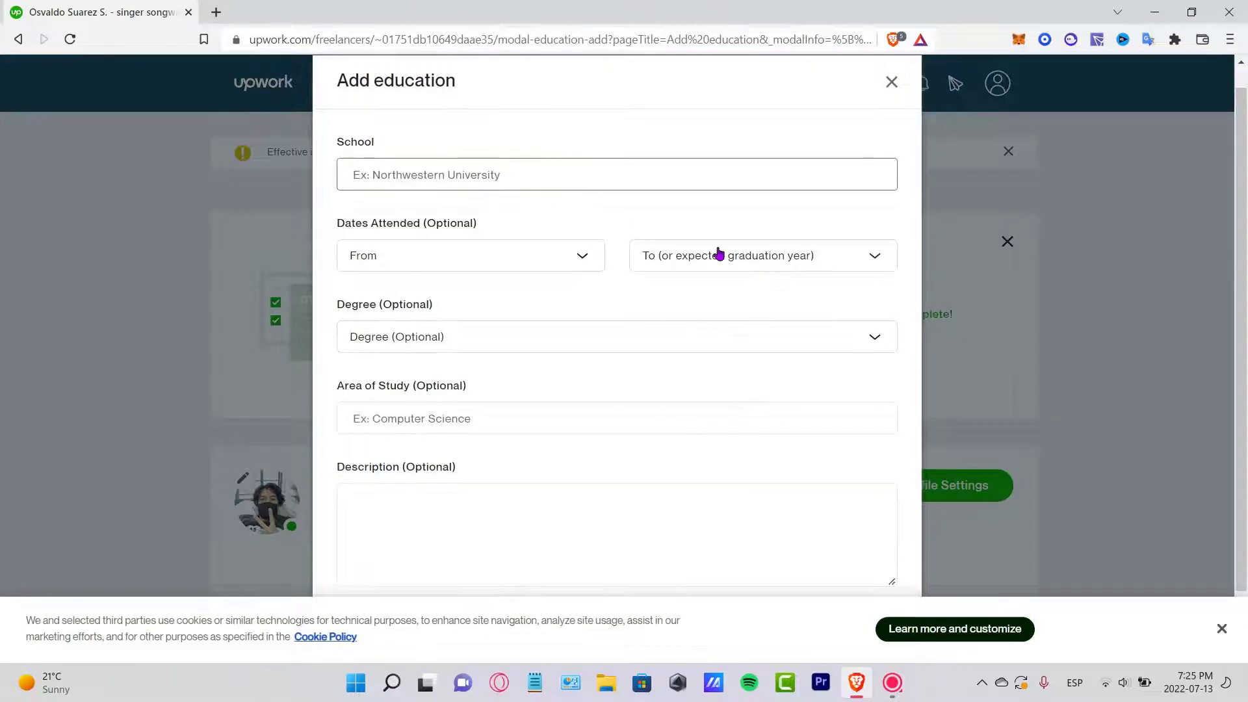
type("SAE INST")
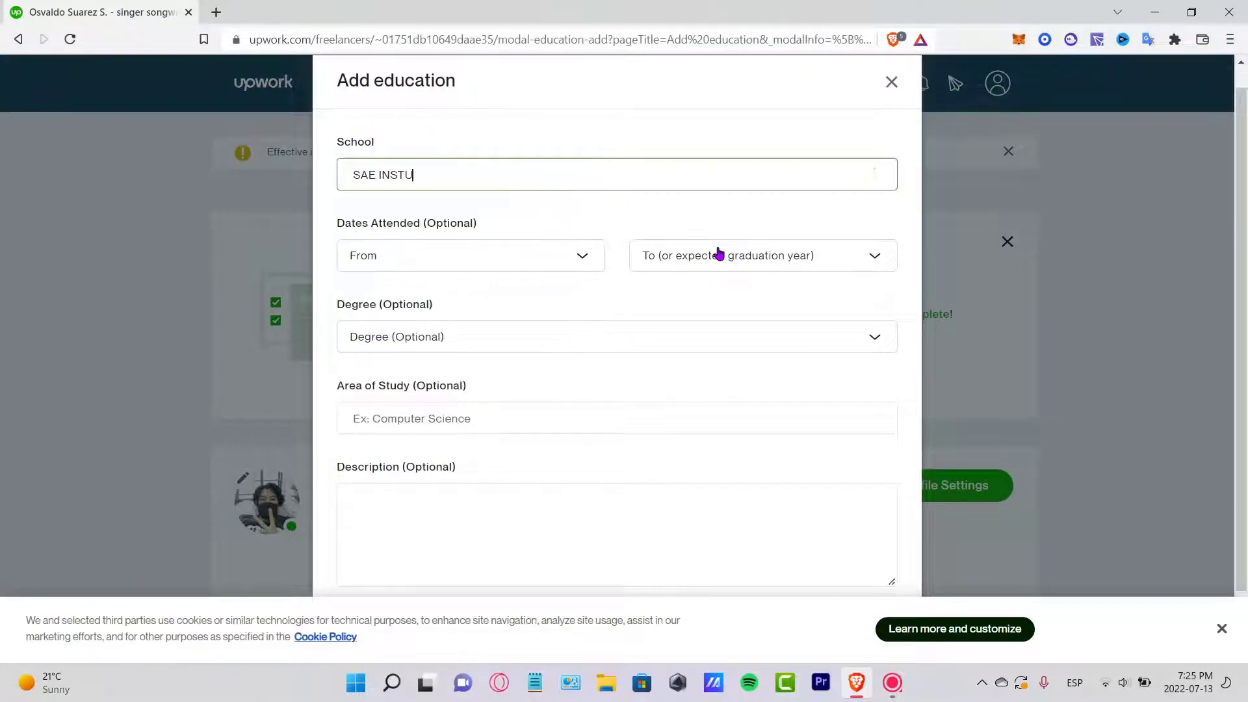
key("Escape")
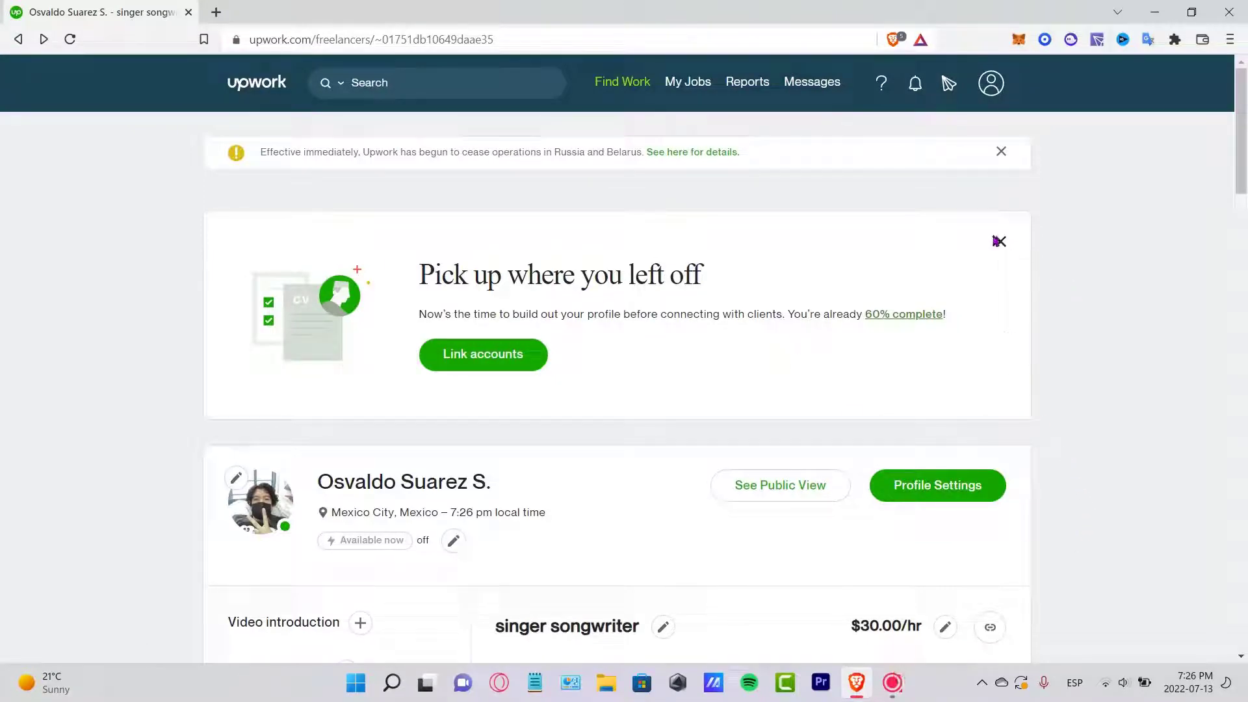
Review the completion checklist with completed items shown, then close it.
left_click(892, 315)
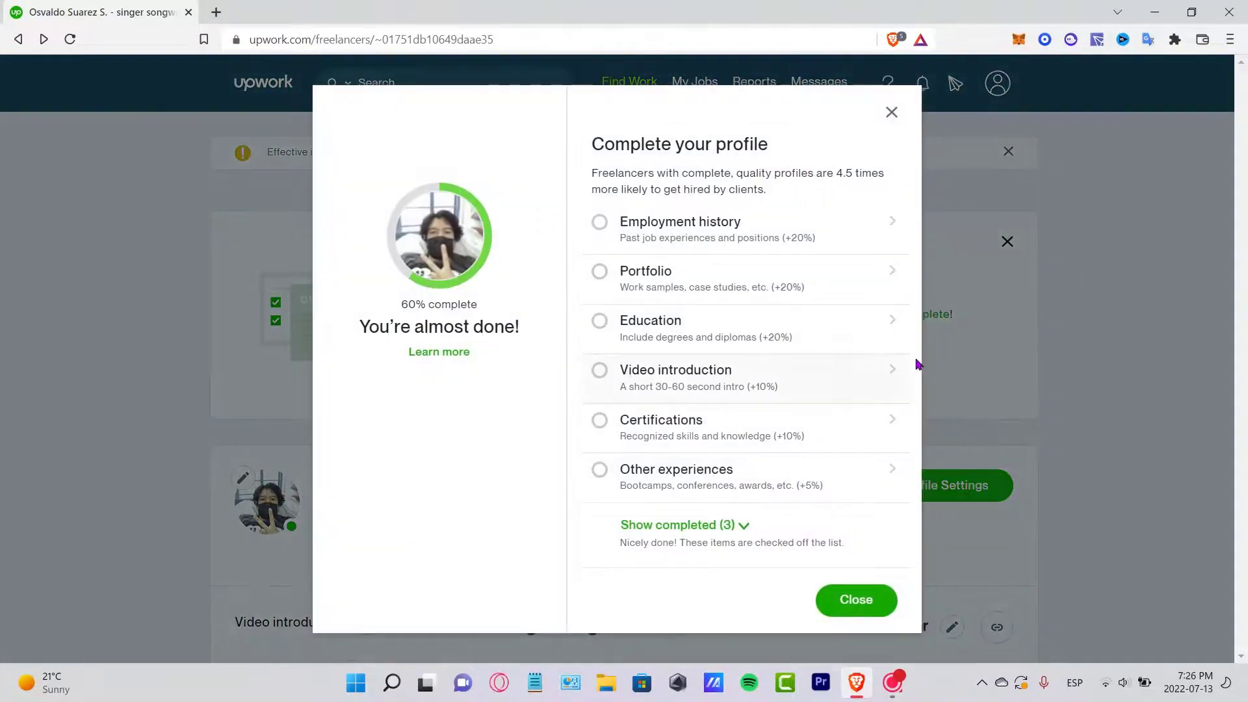
left_click(722, 525)
scroll(770, 517, "down", 2)
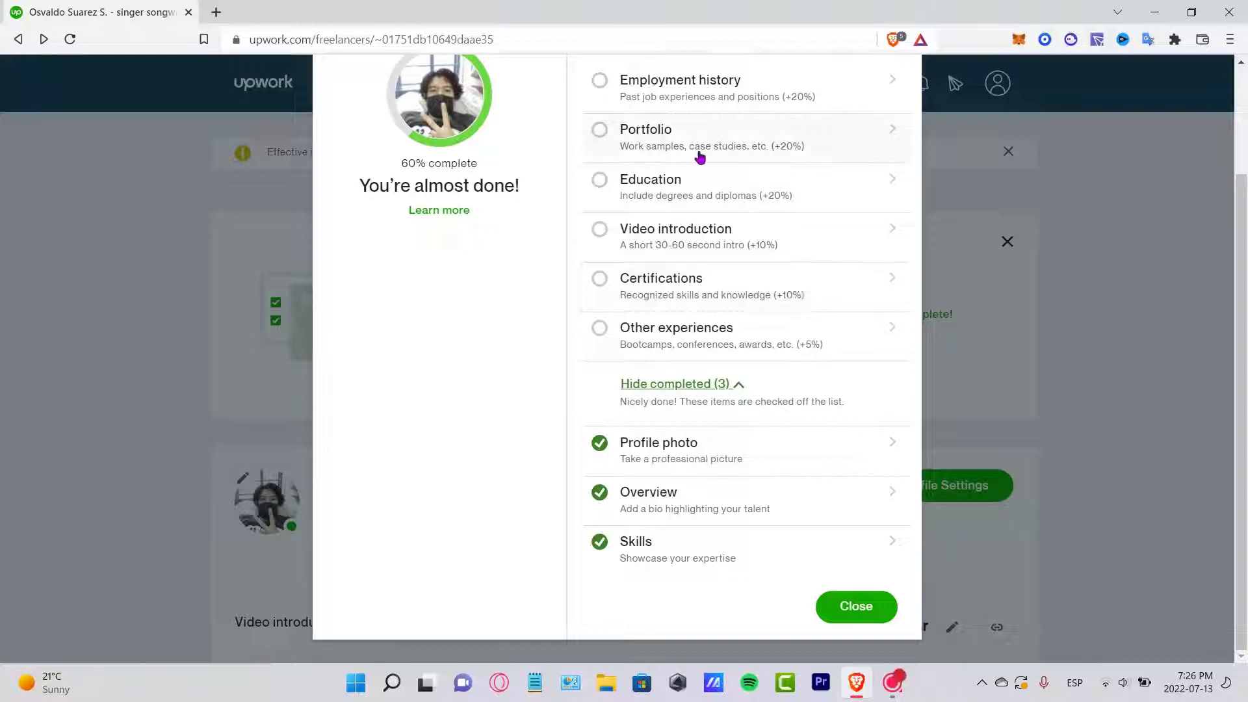
left_click(853, 609)
scroll(1070, 460, "down", 4)
Reload the profile page to show 70% complete and reopen the checklist.
left_click(68, 39)
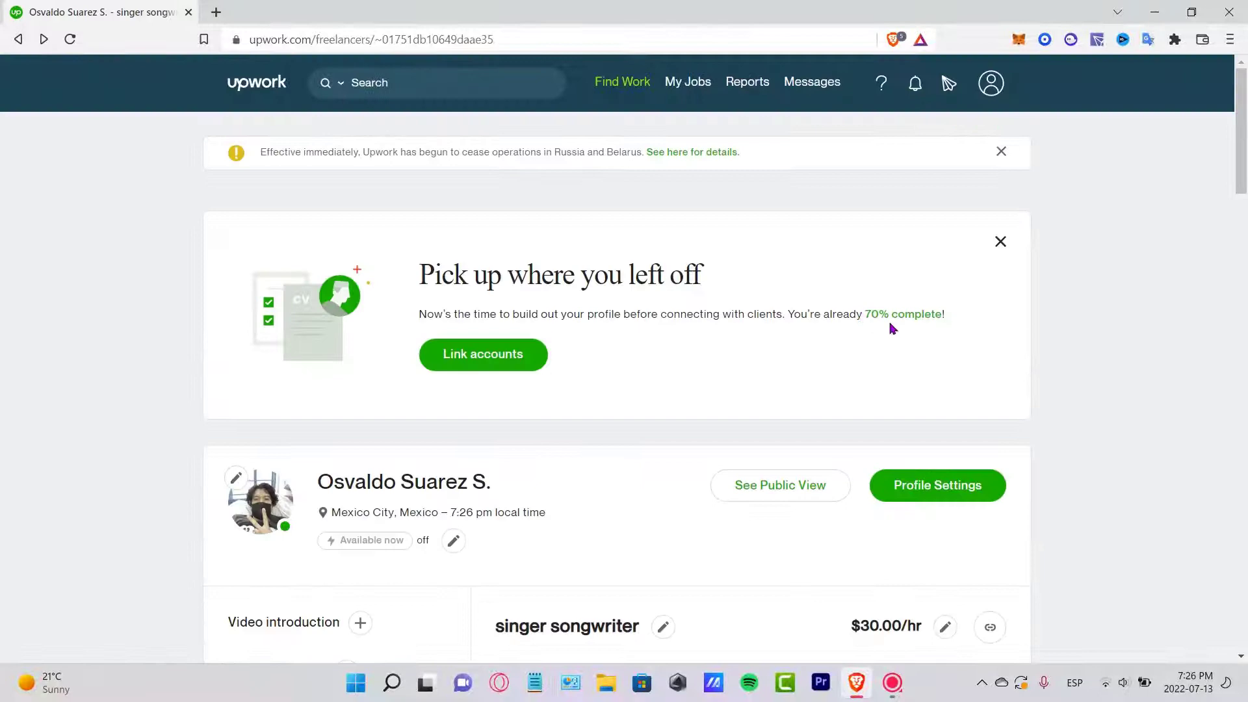
left_click(926, 326)
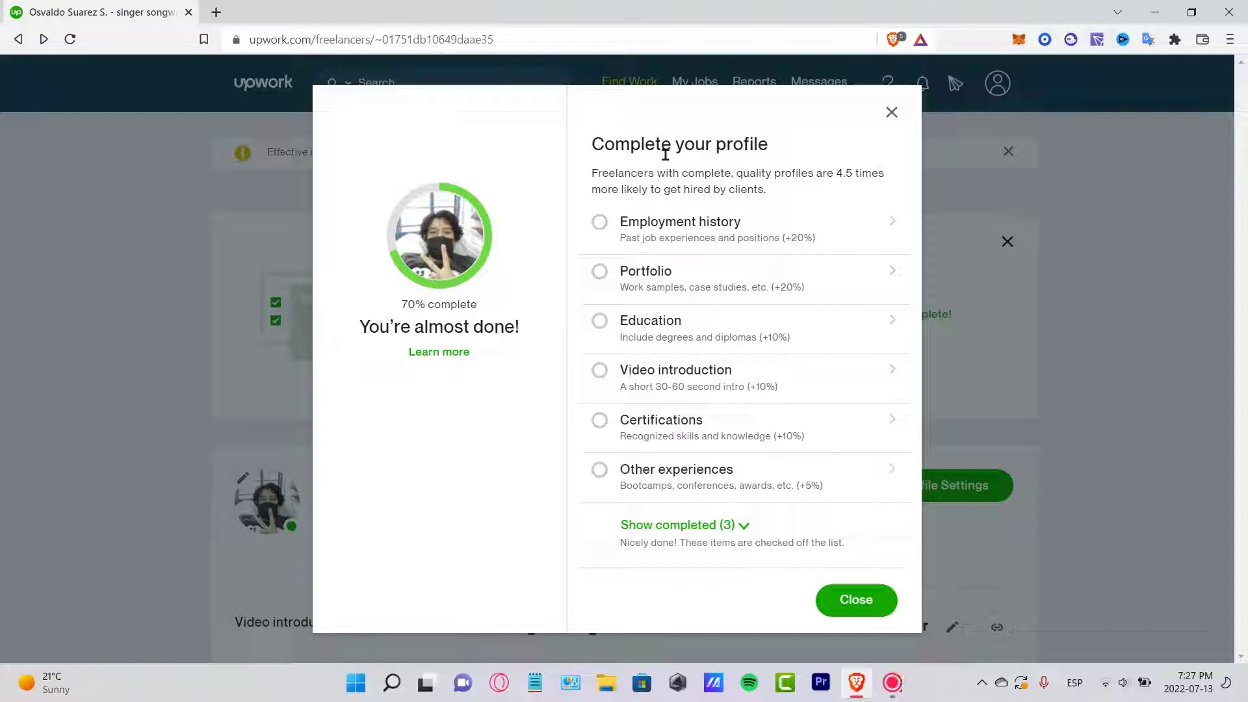
Start a portfolio project, dismiss the security dialog, and return to the freelancer profile via Profile Settings.
left_click(669, 275)
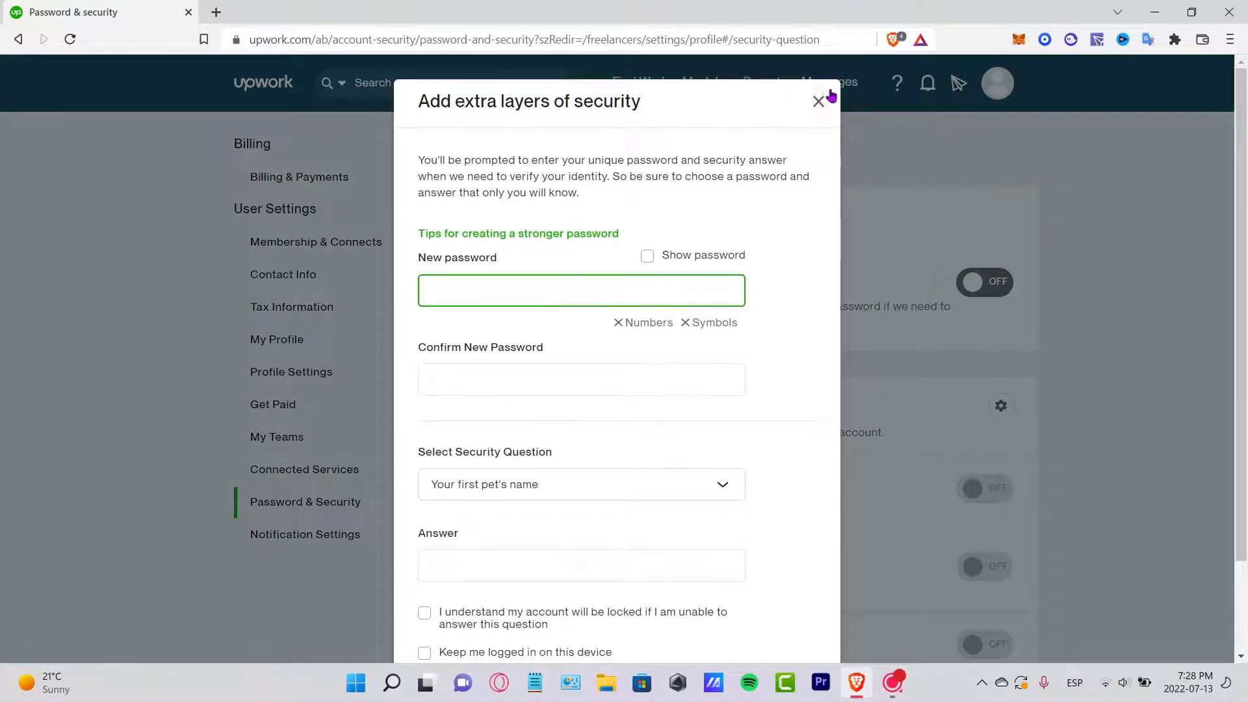
left_click(827, 97)
left_click(306, 380)
left_click(286, 341)
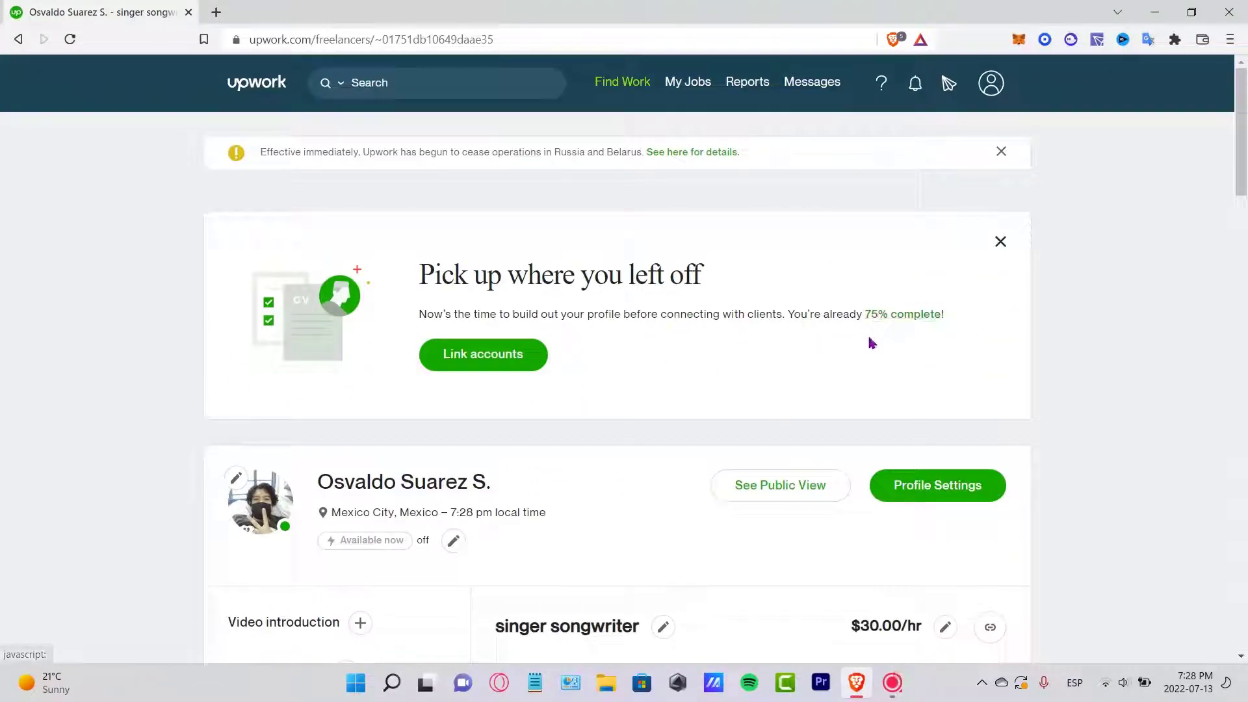
Browse the Password & Security question options, then show completed items on the 75% checklist.
left_click(515, 361)
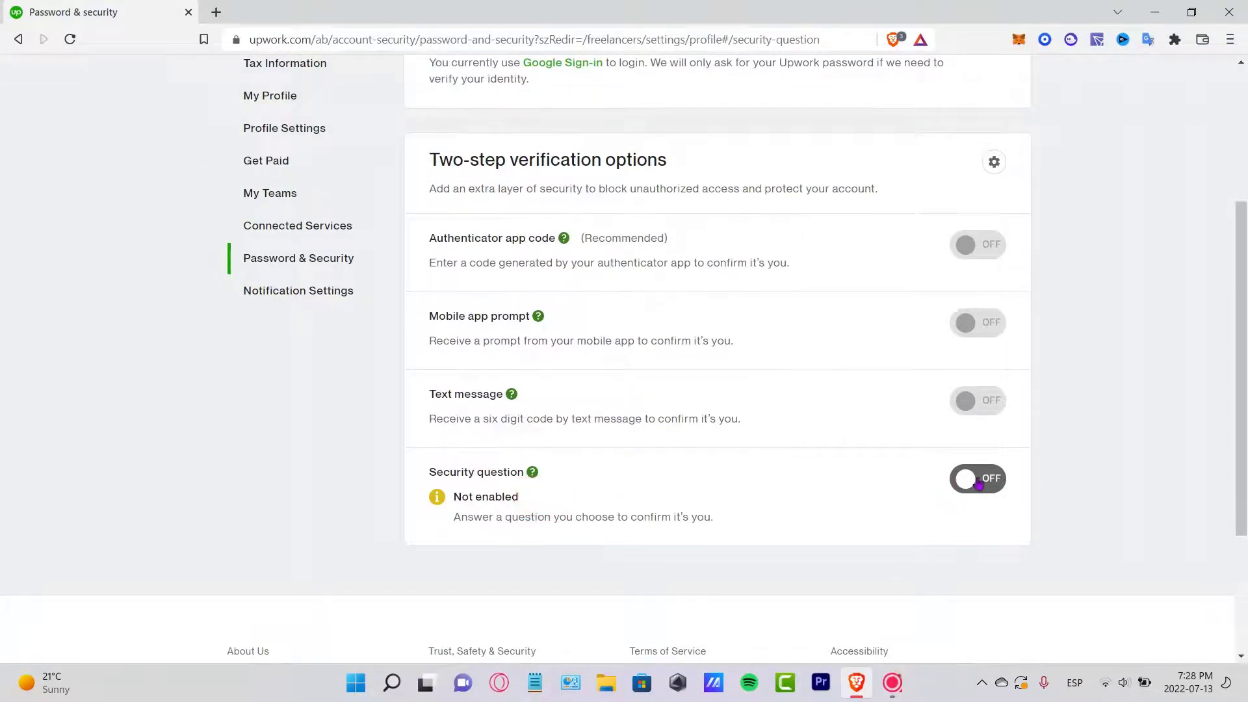
left_click(978, 480)
left_click(542, 300)
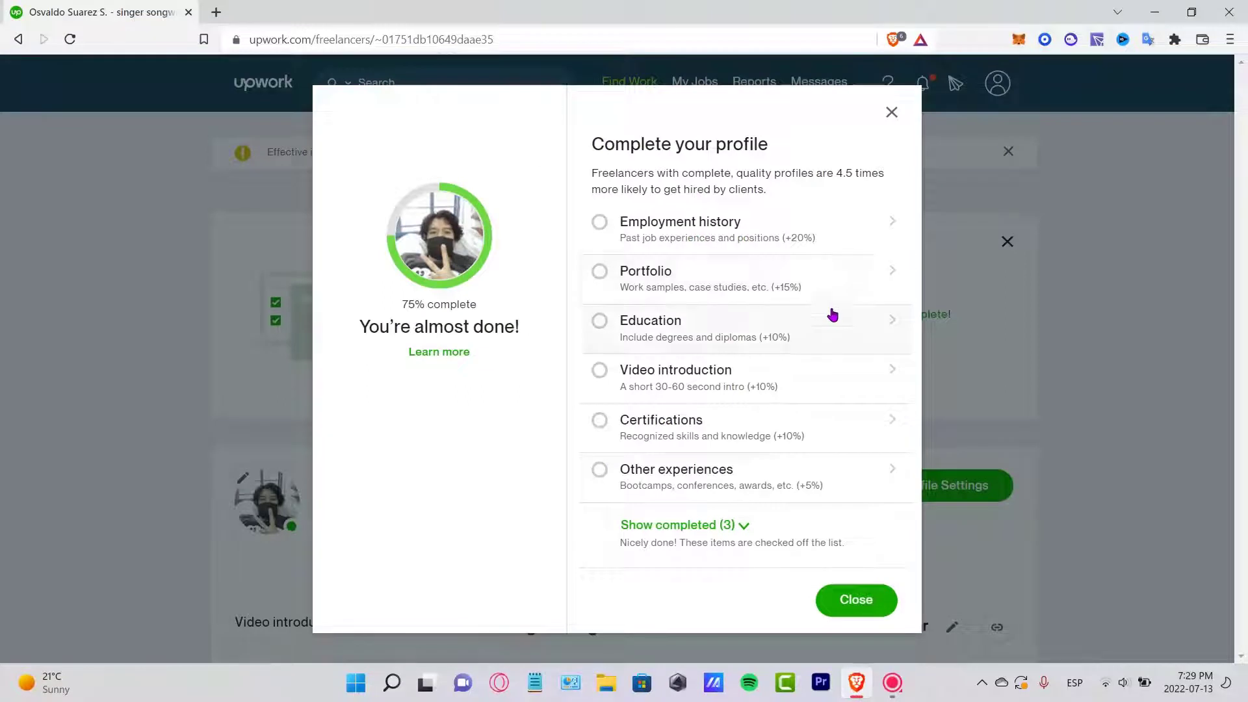
left_click(738, 531)
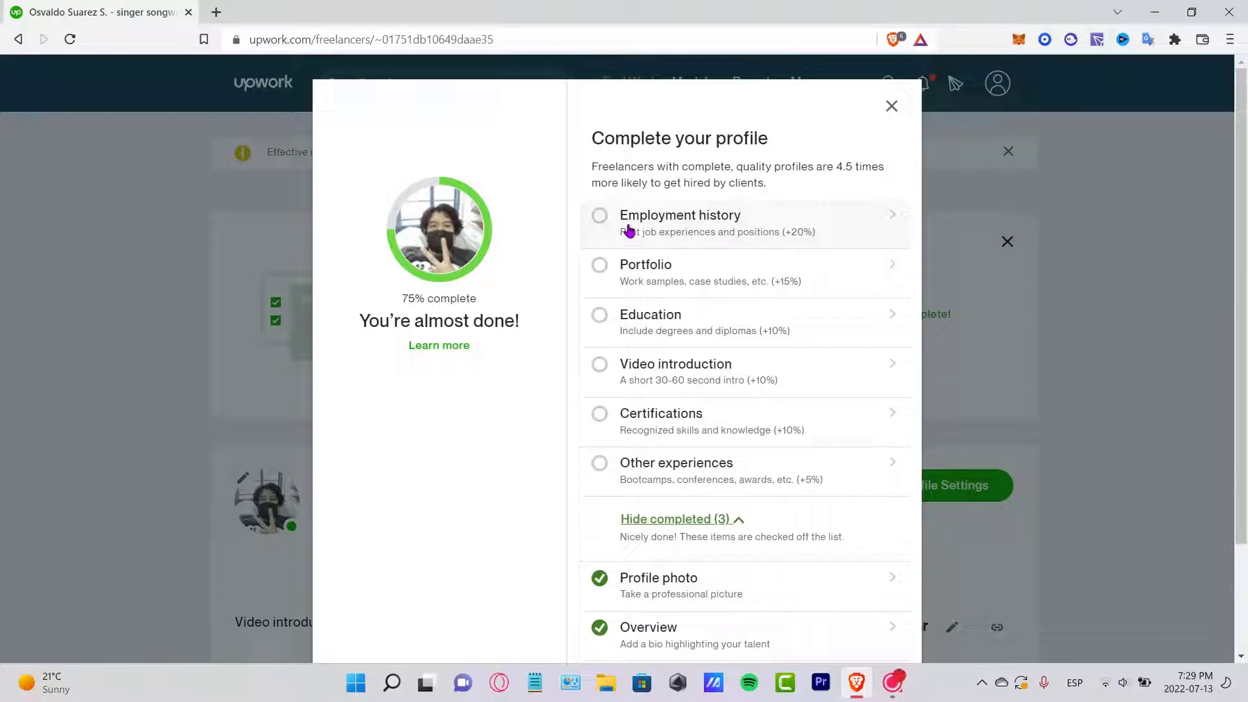
Save a current video editor job at freelancer in Mexico since February 2017.
left_click(630, 230)
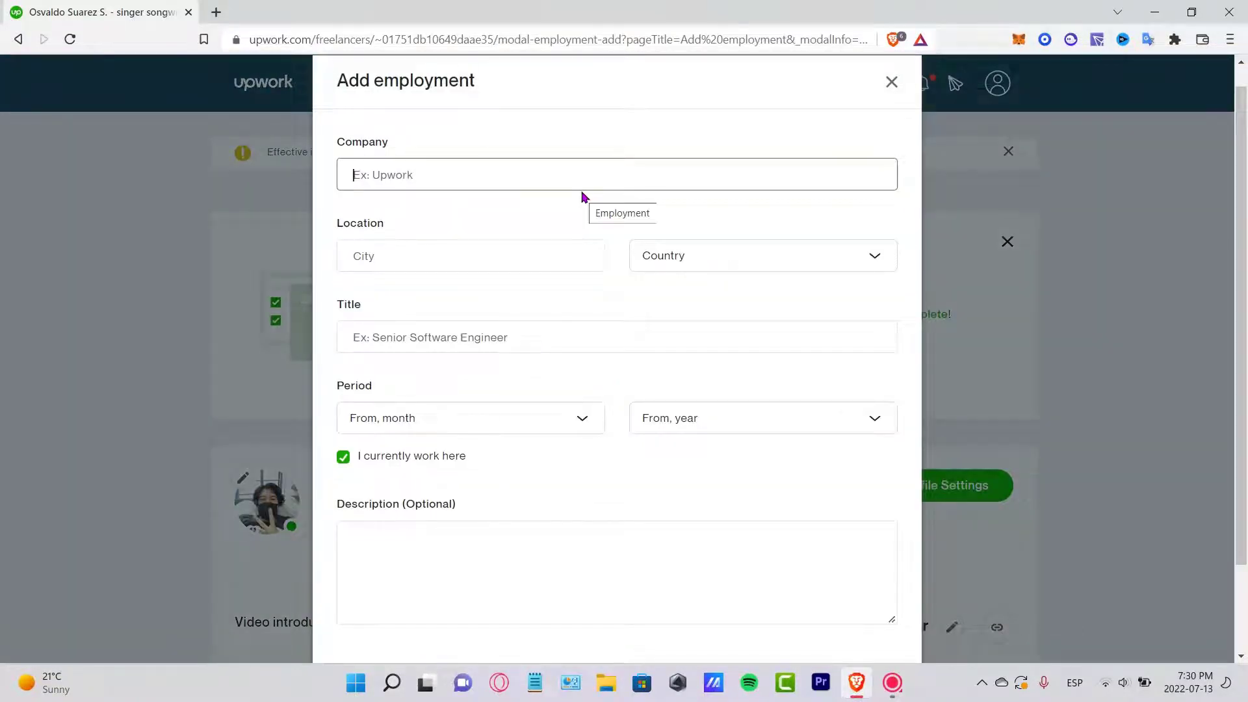
type("freelancer")
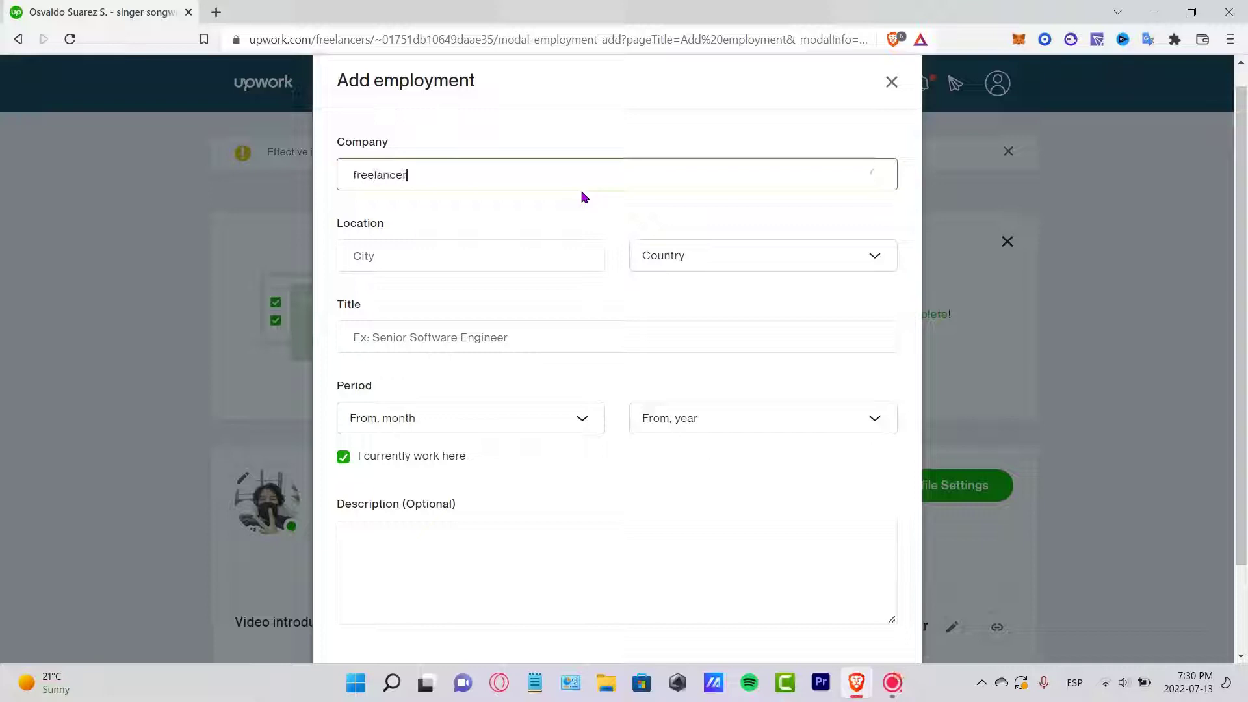
left_click(570, 252)
type("Mexico")
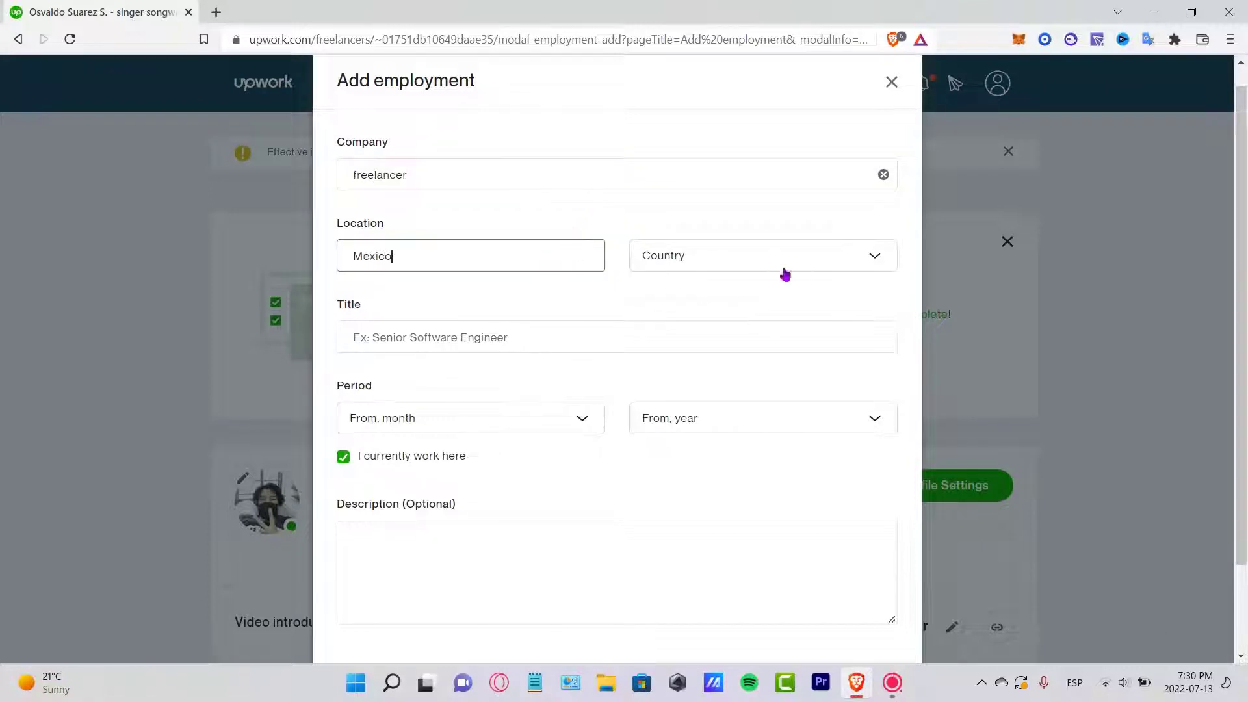
left_click(770, 266)
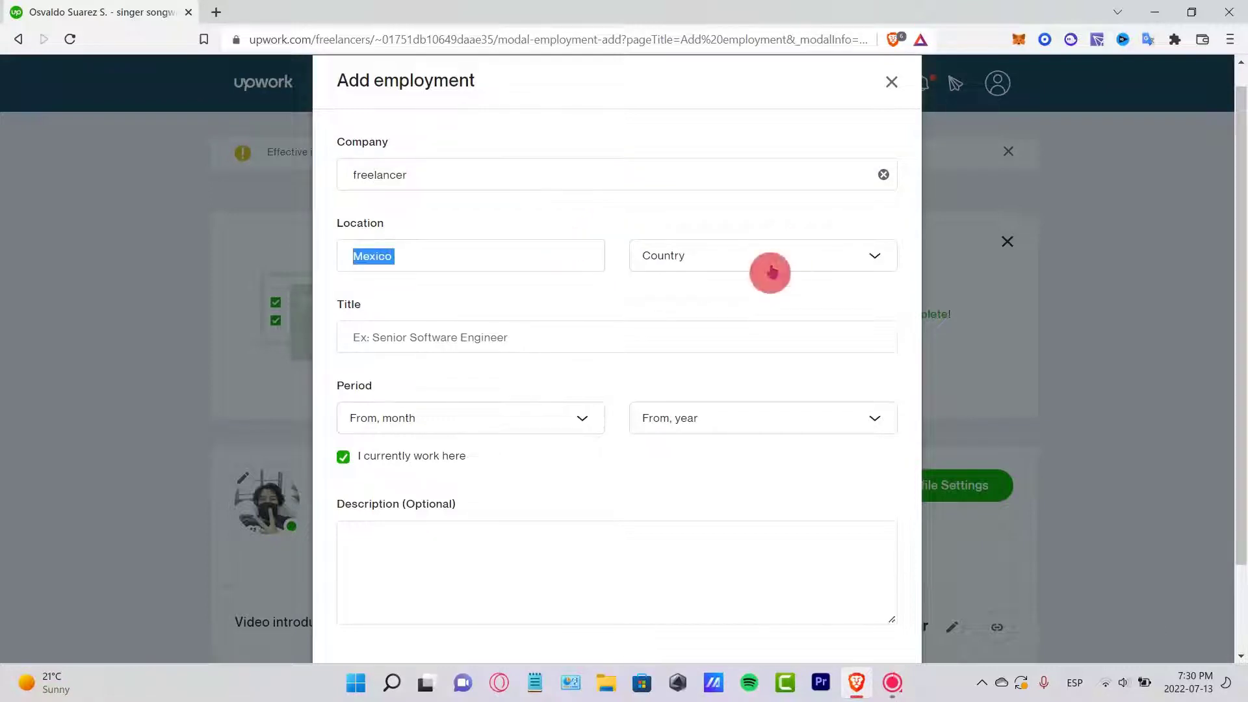
scroll(750, 454, "down", 4)
scroll(752, 440, "down", 3)
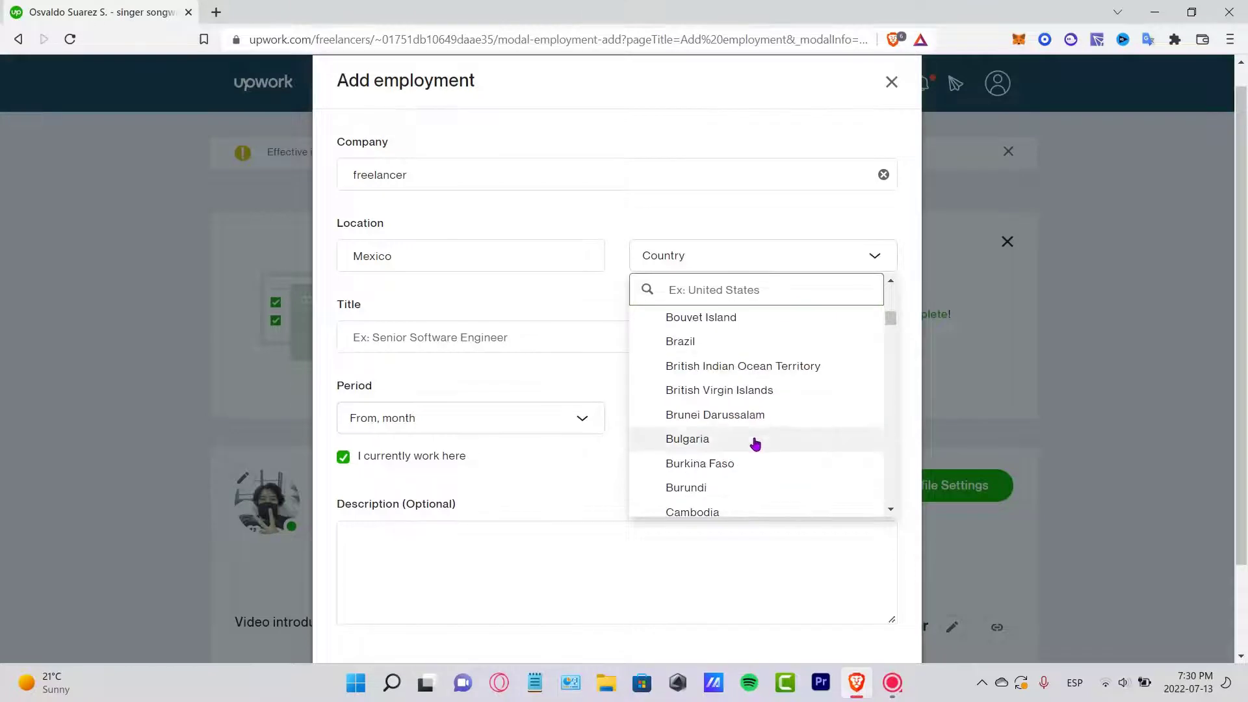
scroll(804, 485, "down", 8)
scroll(804, 485, "down", 8)
scroll(794, 474, "down", 3)
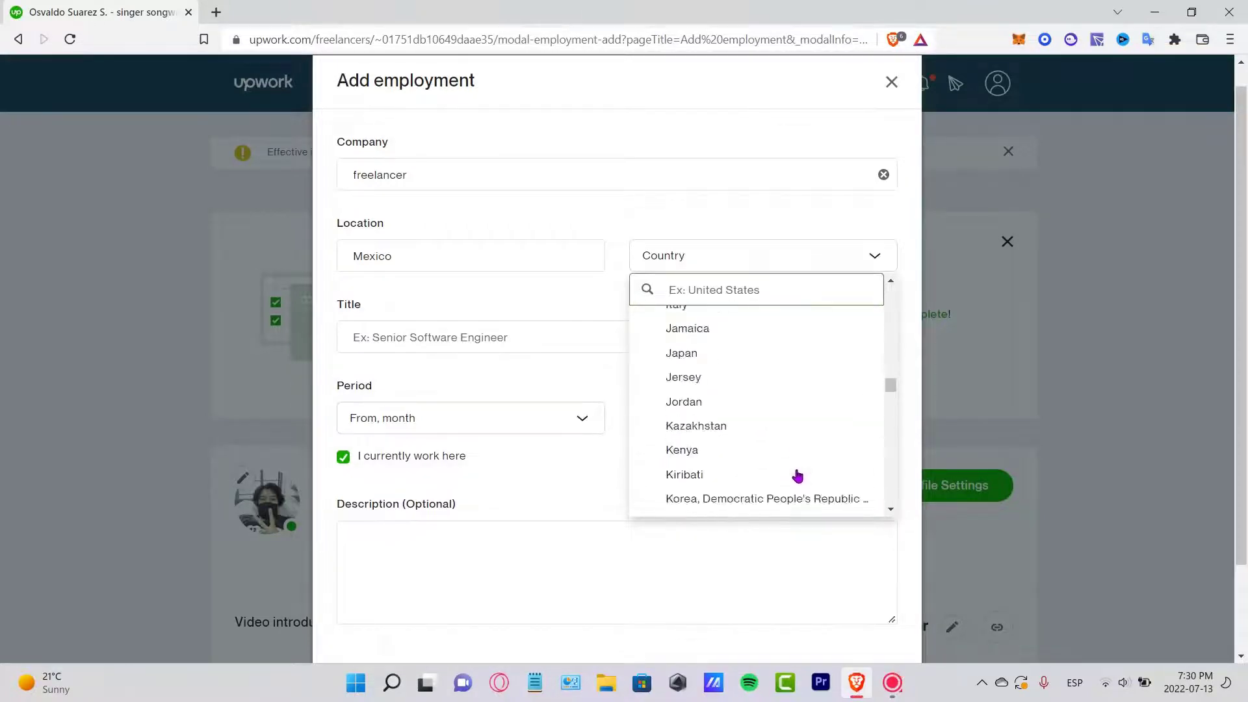
scroll(794, 474, "down", 5)
scroll(775, 432, "down", 3)
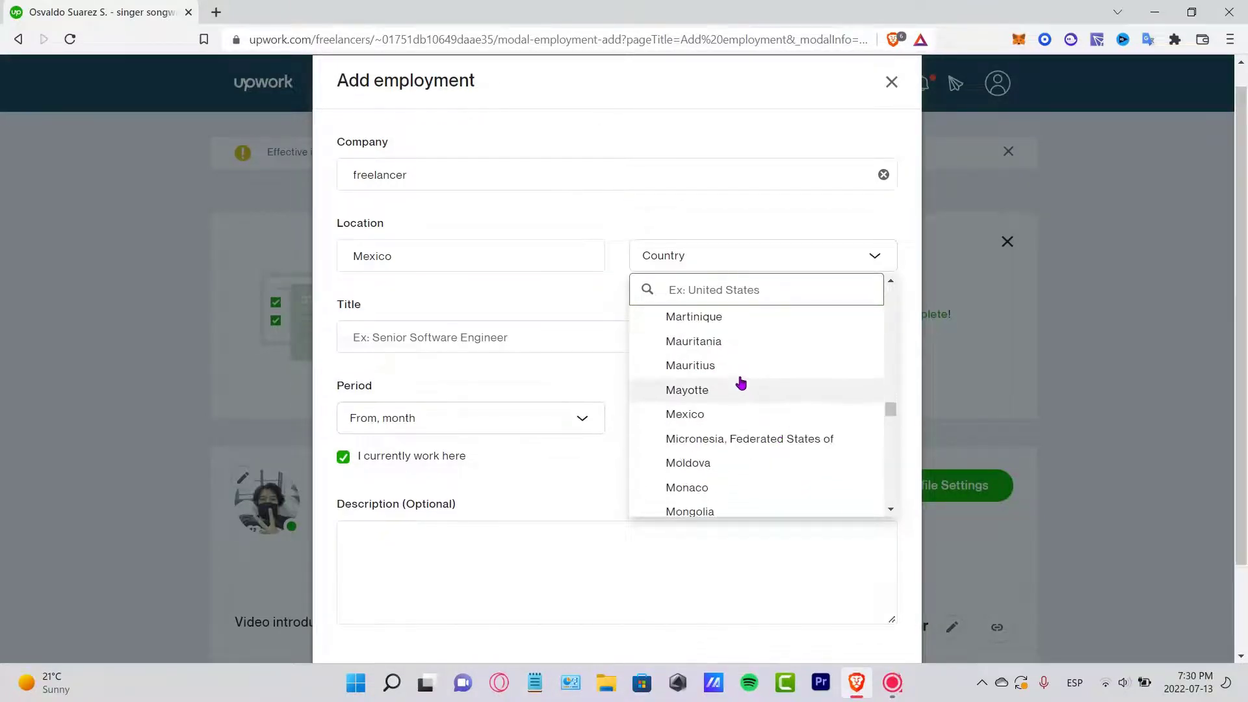
left_click(746, 413)
left_click(620, 351)
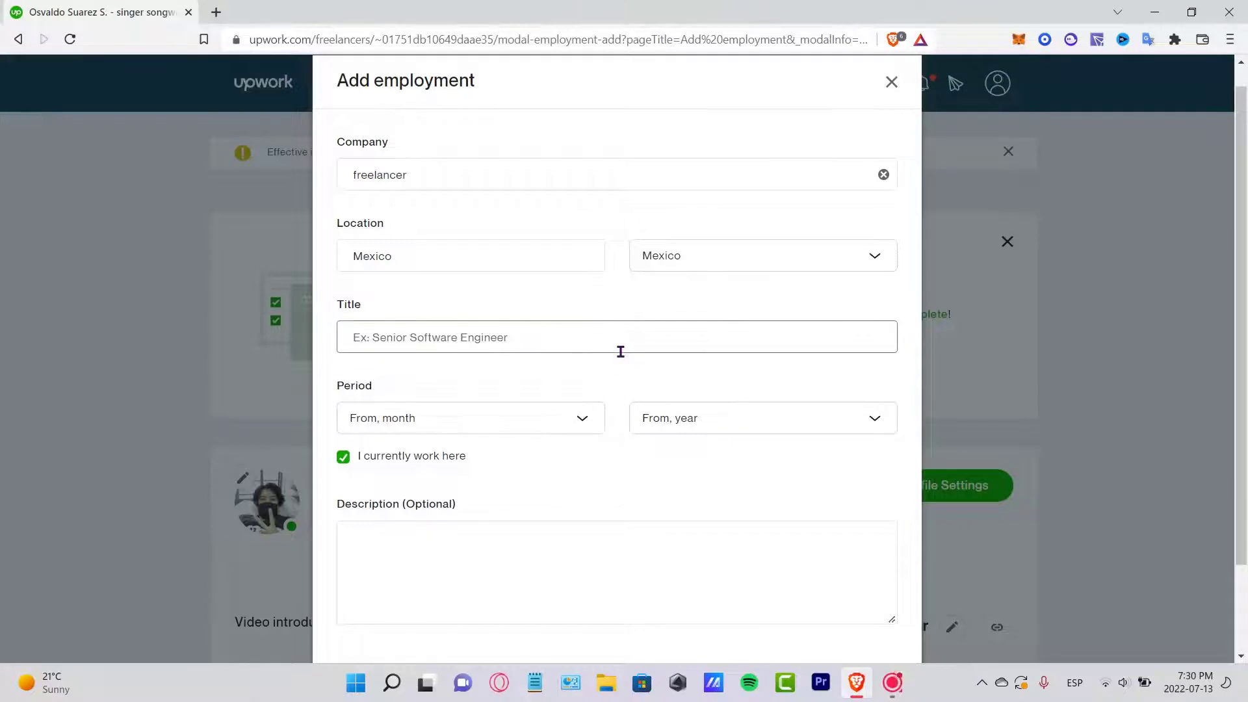
type("February")
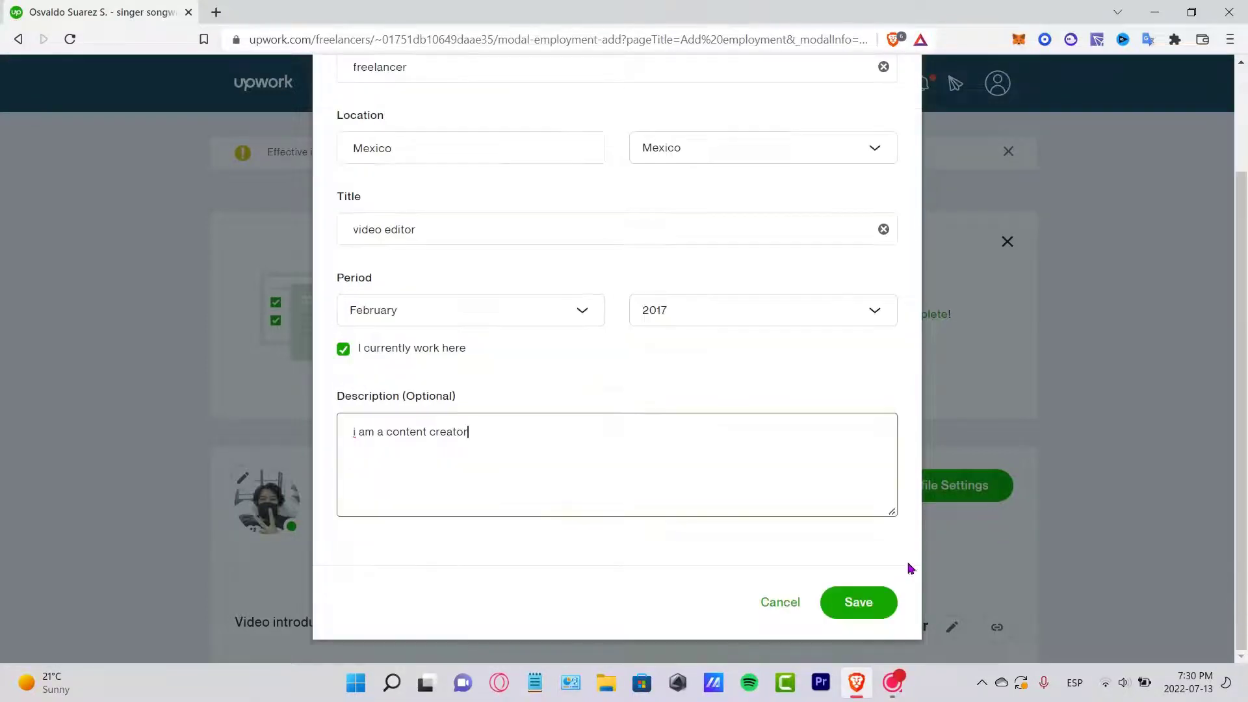
left_click(874, 609)
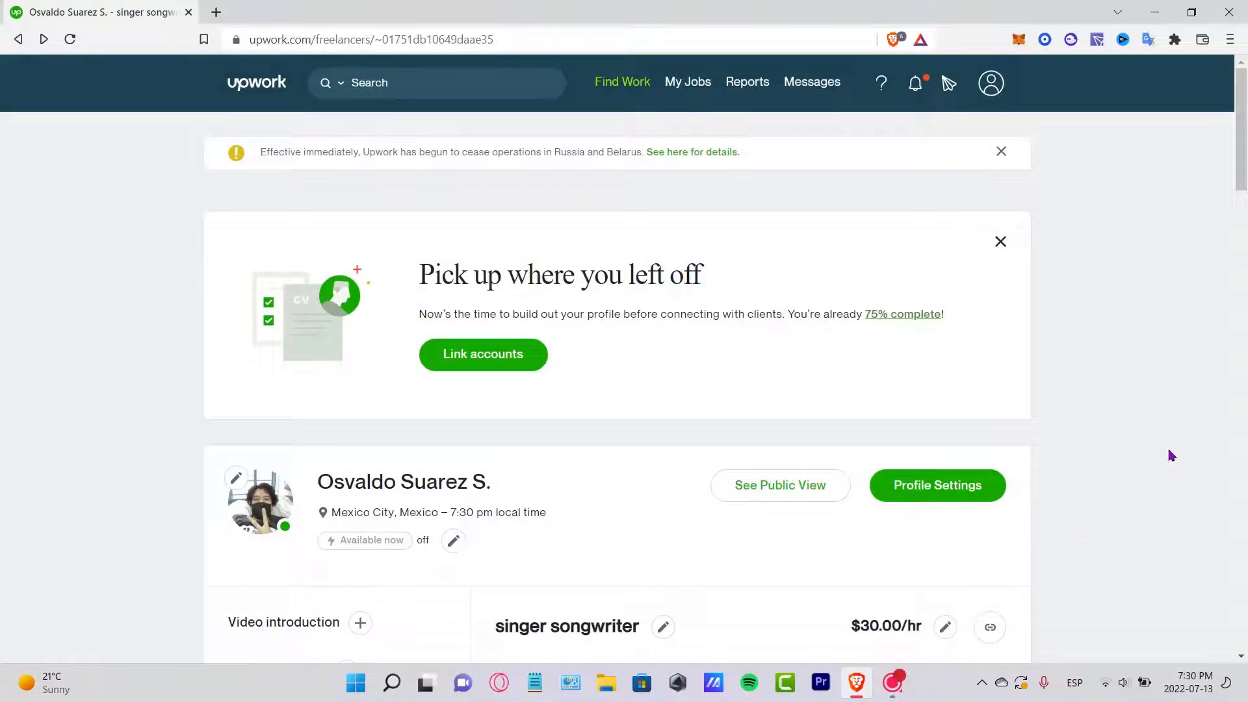
scroll(1053, 452, "down", 1)
scroll(1044, 446, "up", 1)
Reload the profile page and highlight the new 85% complete figure.
left_click(72, 42)
left_click_drag(963, 320, 860, 320)
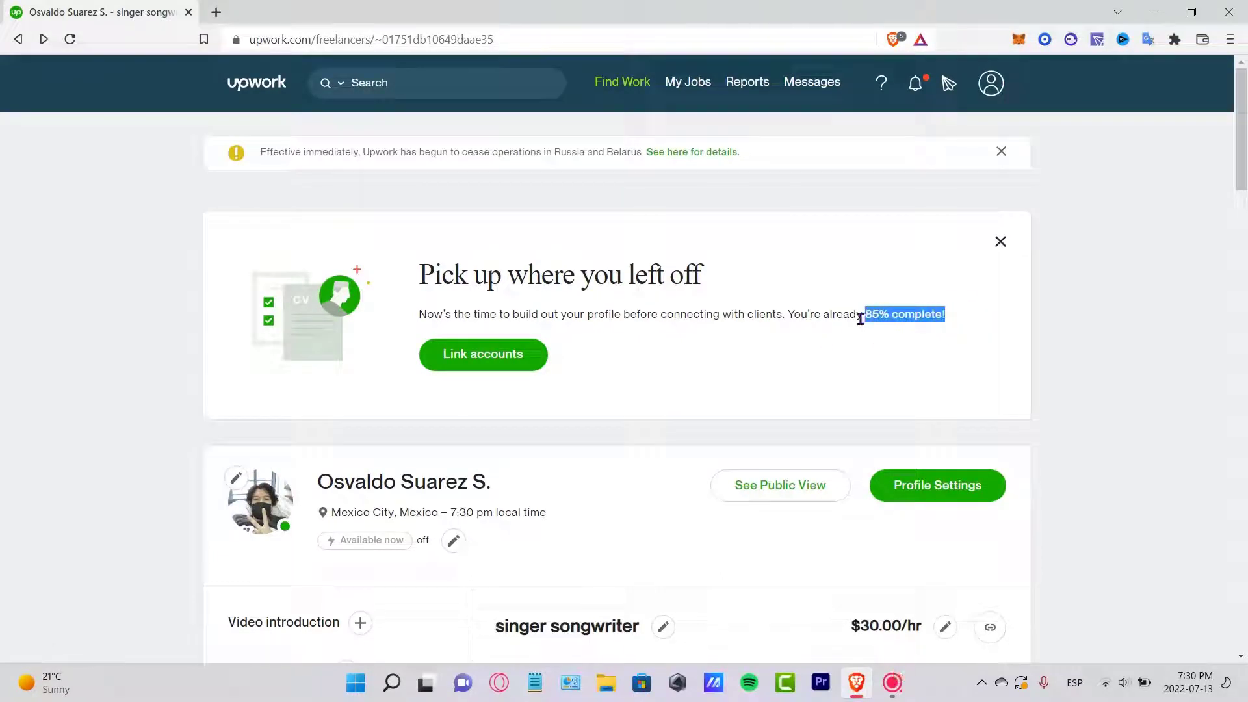
left_click_drag(592, 317, 660, 316)
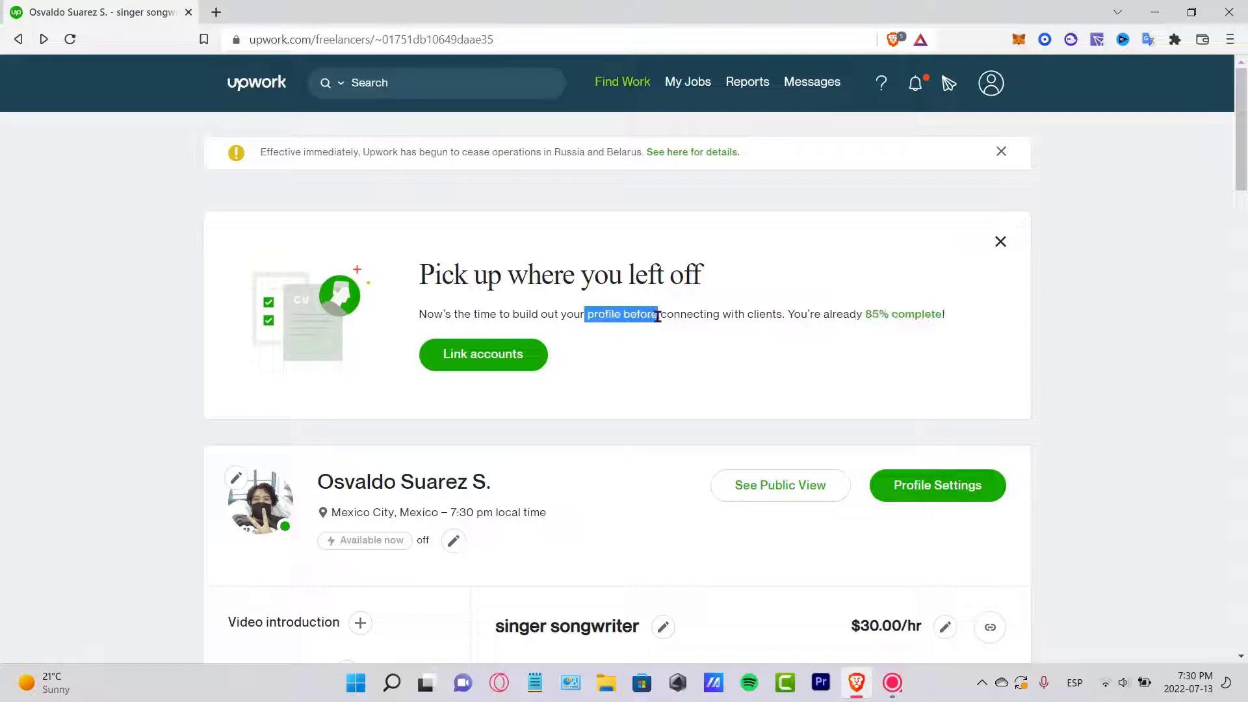
left_click_drag(946, 316, 862, 316)
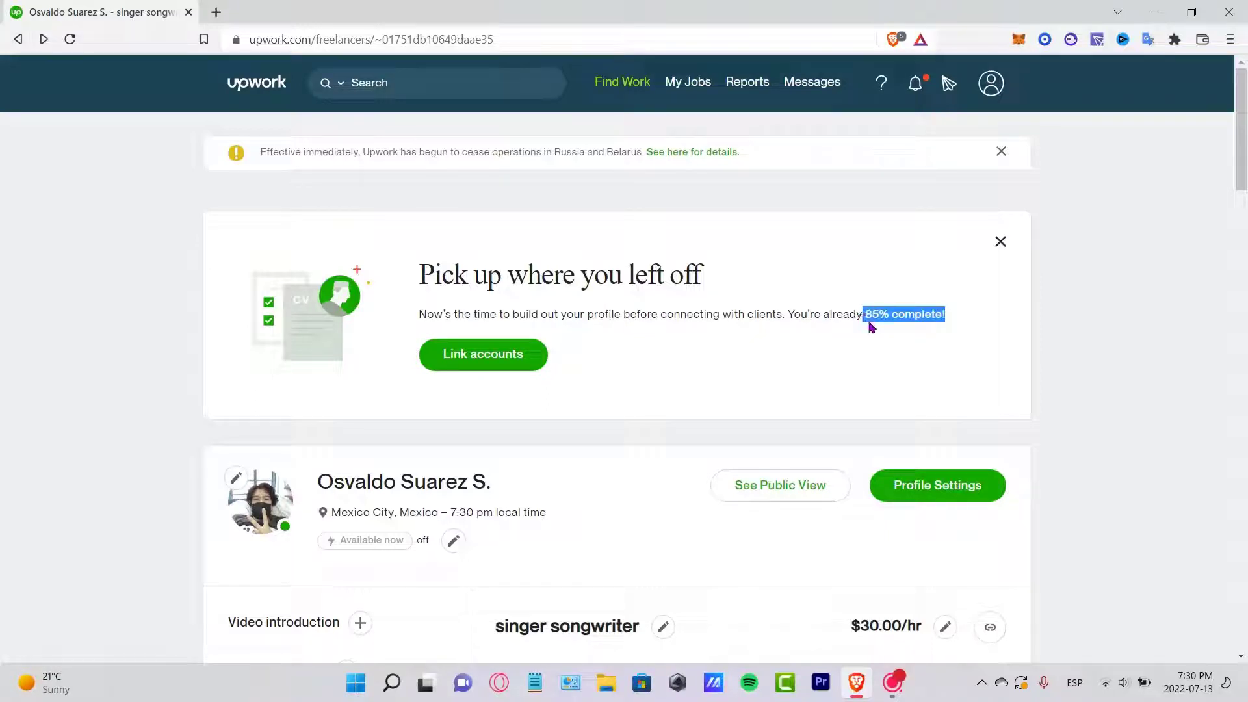
left_click(981, 340)
mouse_move(623, 82)
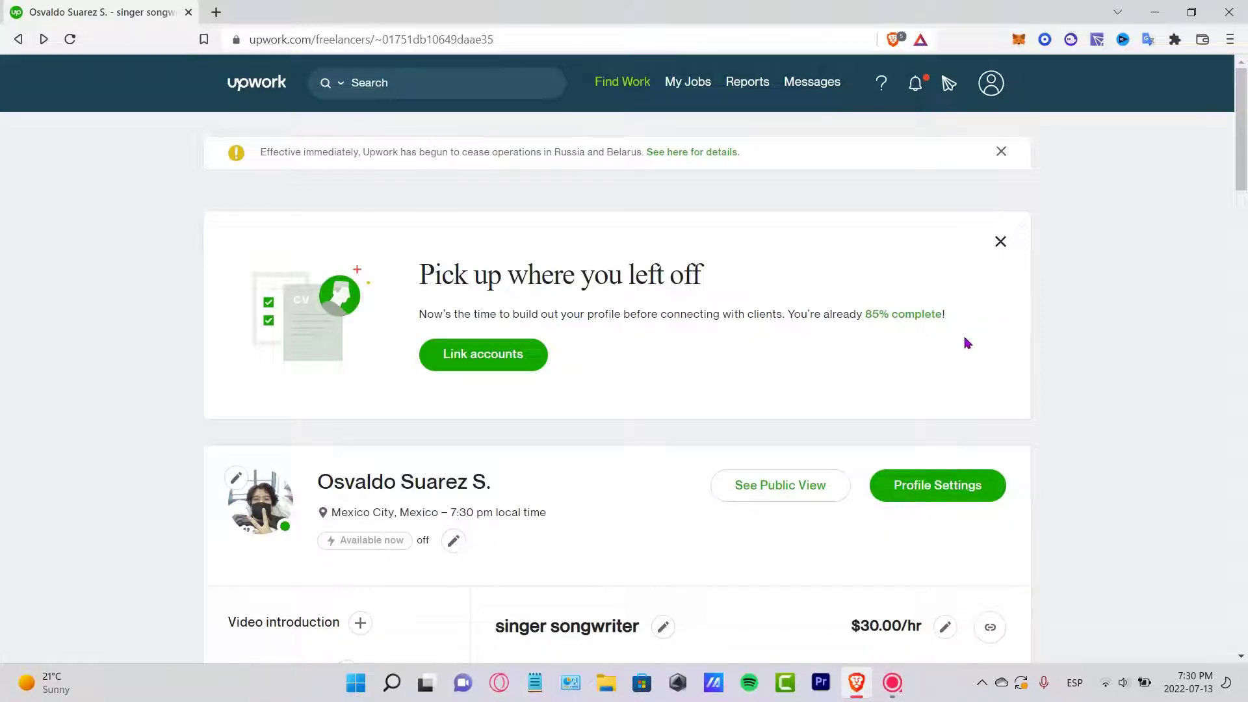
Go to Find Work, review the 85% checklist's completed items, and close it.
left_click(620, 81)
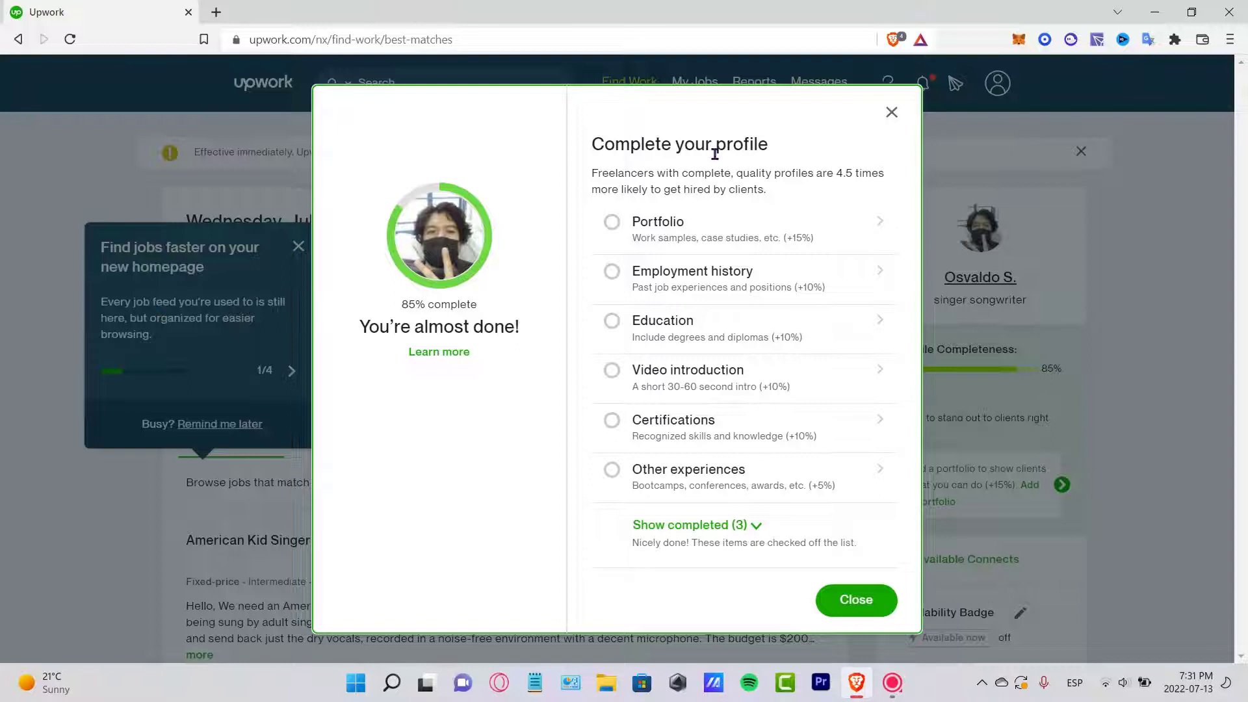
mouse_move(694, 173)
left_mouse_down()
mouse_move(884, 177)
mouse_move(860, 188)
left_mouse_up()
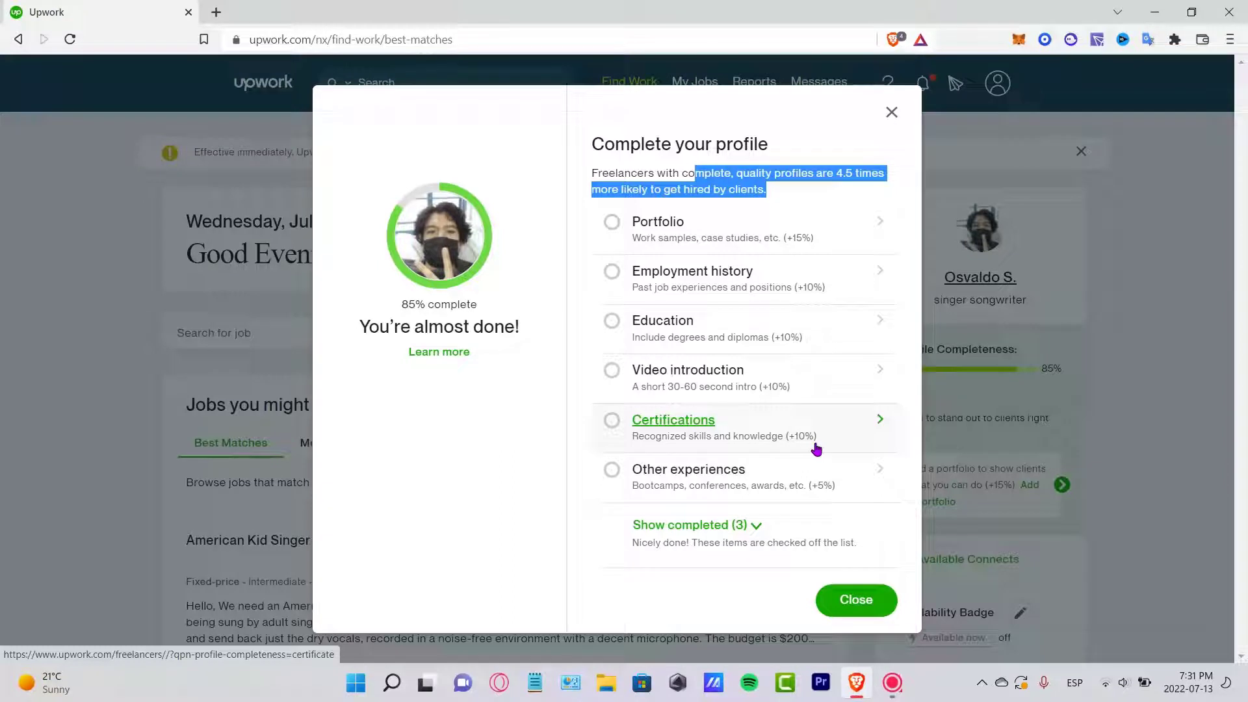
left_click(748, 532)
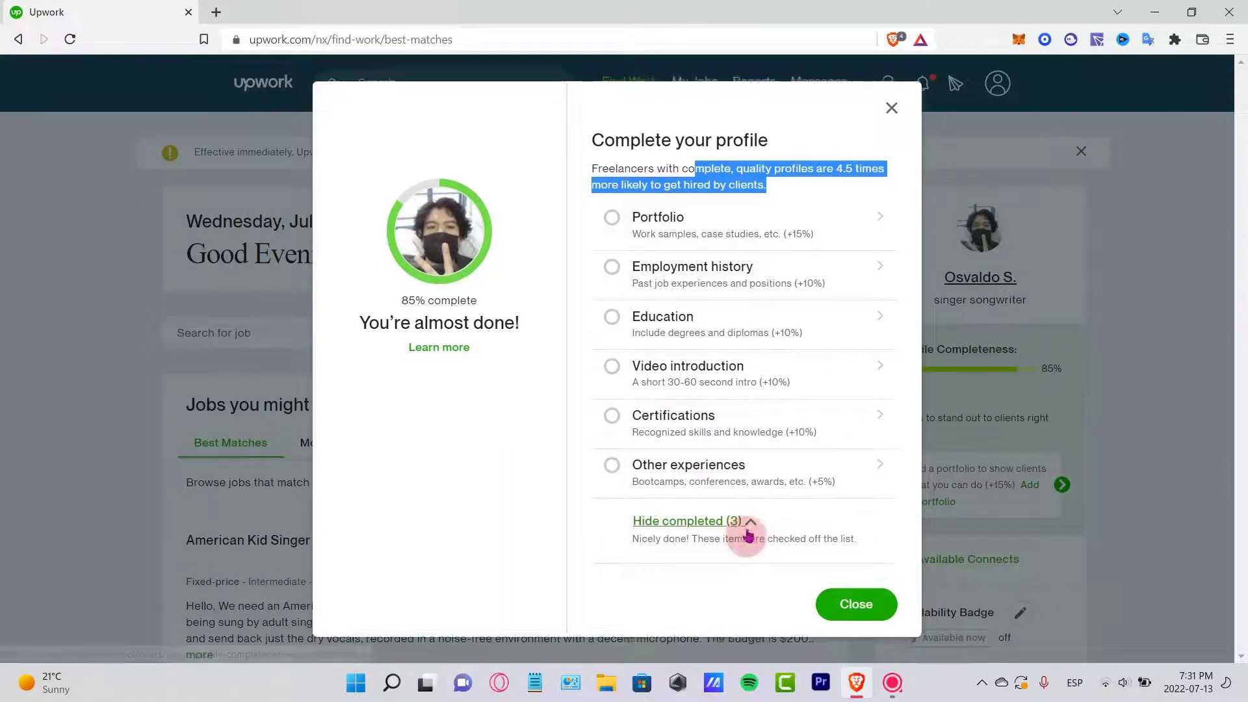
scroll(777, 412, "down", 2)
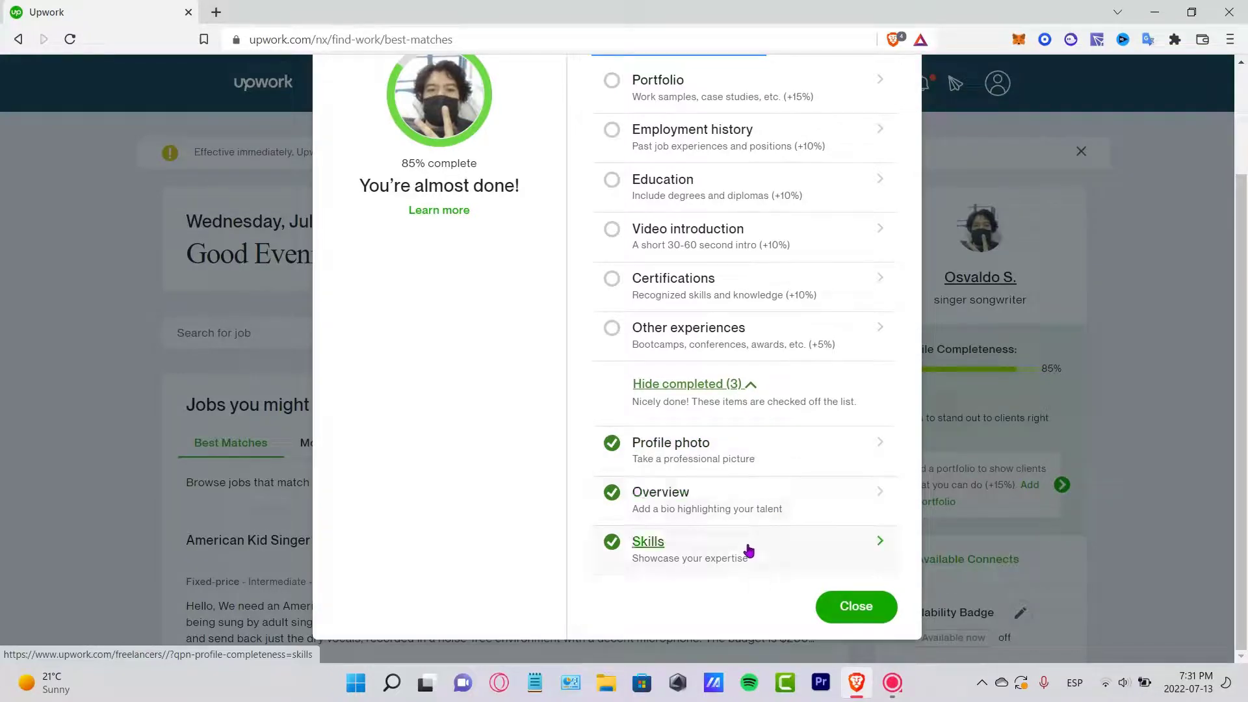
left_click(880, 604)
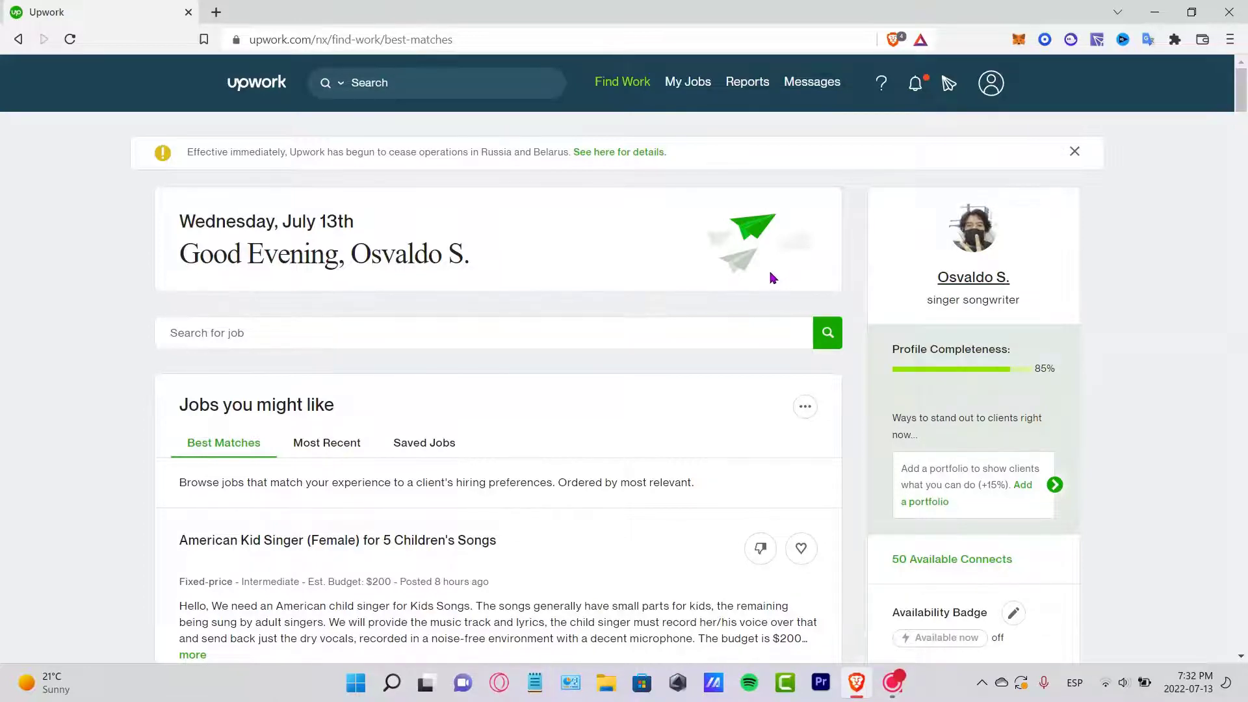
Choose Help and Support from the top-bar help menu.
left_click(885, 88)
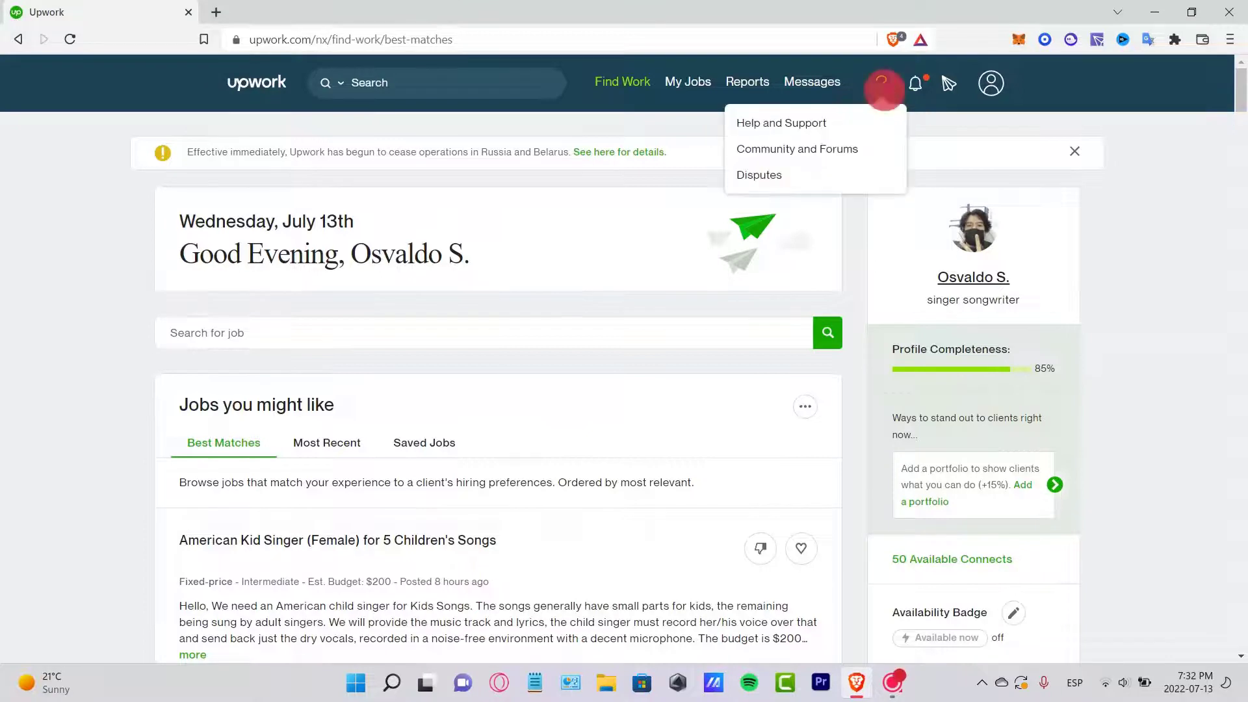
left_click(835, 126)
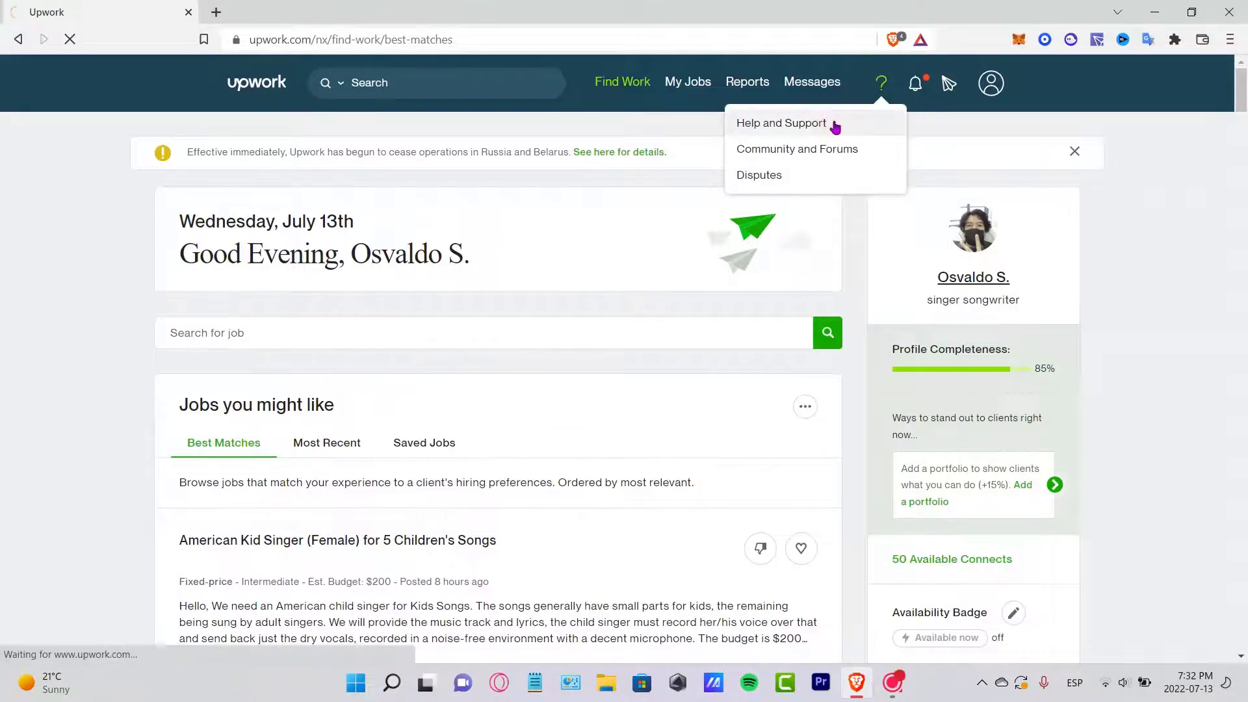